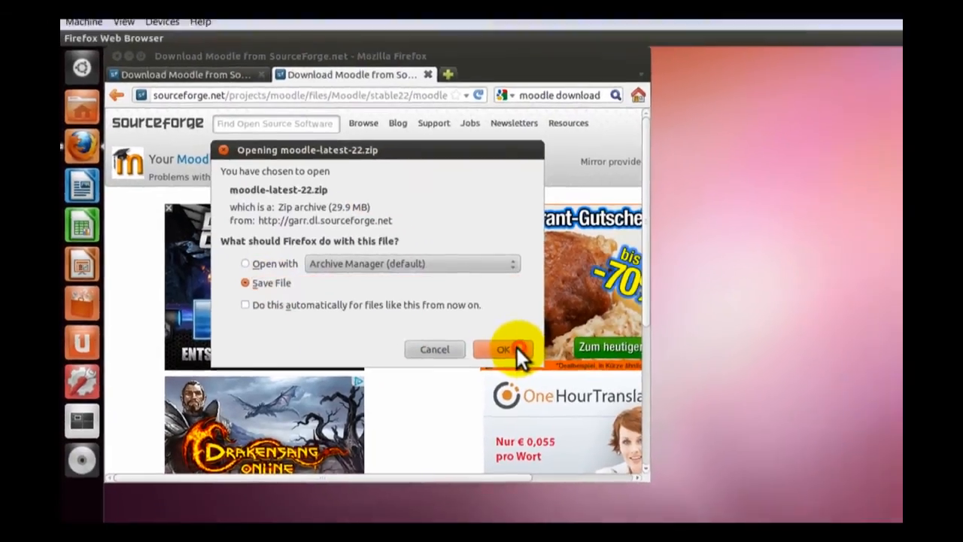
- Save the moodle-latest-22.zip download and minimise the browser window
{"action": "left_click", "coordinate": [569, 362]}
{"action": "left_click", "coordinate": [125, 75]}
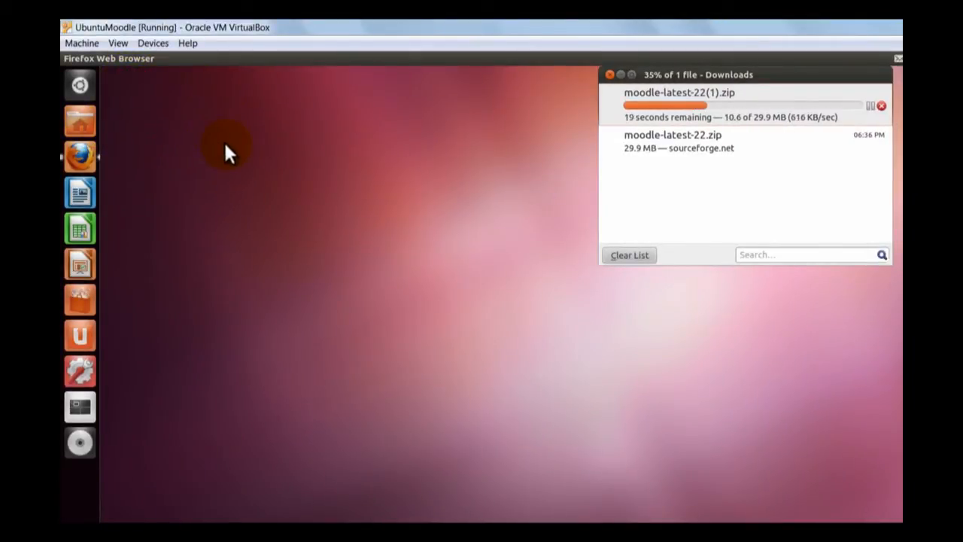
- Run the command "gksu nautilus" and enter the account password to open the file manager with root rights
{"action": "key", "text": "alt+F2"}
{"action": "type", "text": "gksu"}
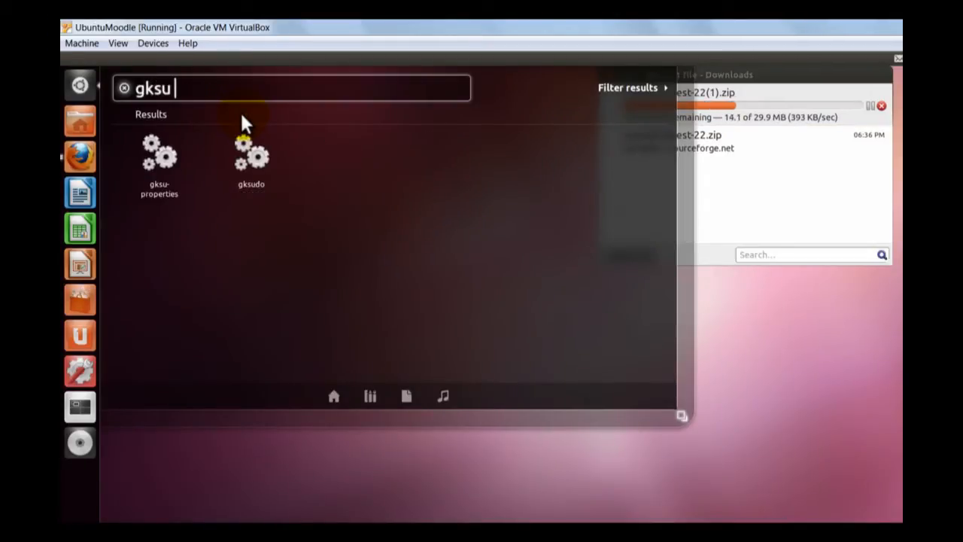
{"action": "type", "text": " nautilus"}
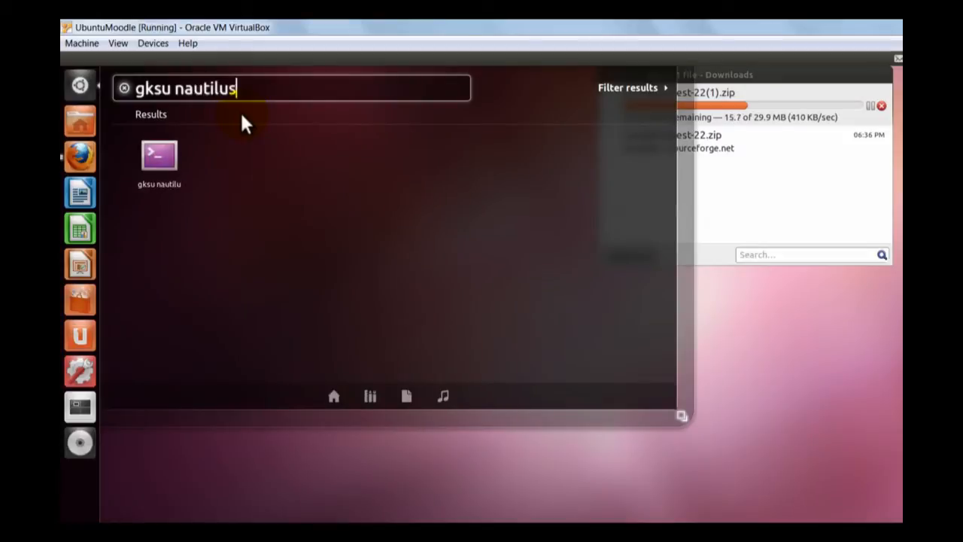
{"action": "key", "text": "Return"}
{"action": "type", "text": "*****"}
{"action": "key", "text": "Return"}
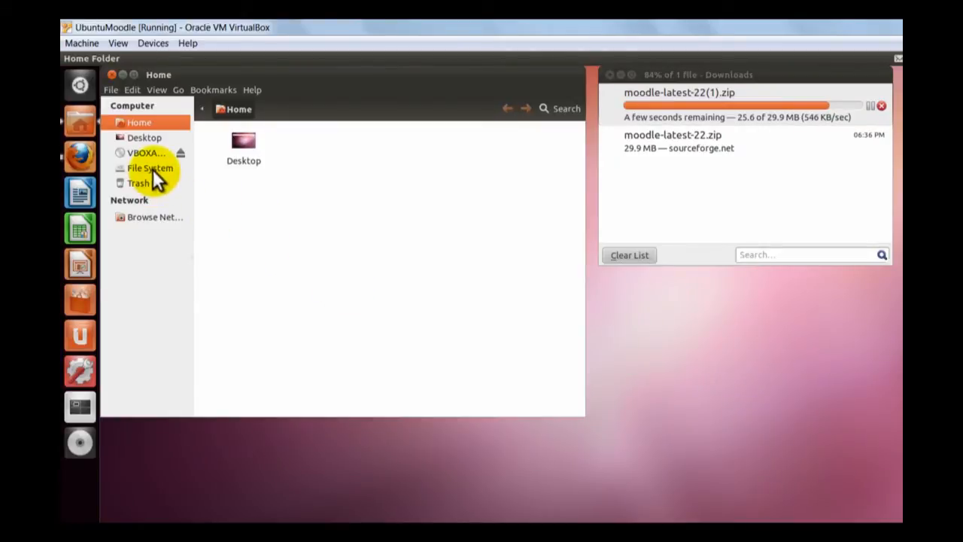
- Open the /var/www folder in the root file manager and move its window below the Downloads list
{"action": "left_click", "coordinate": [152, 167]}
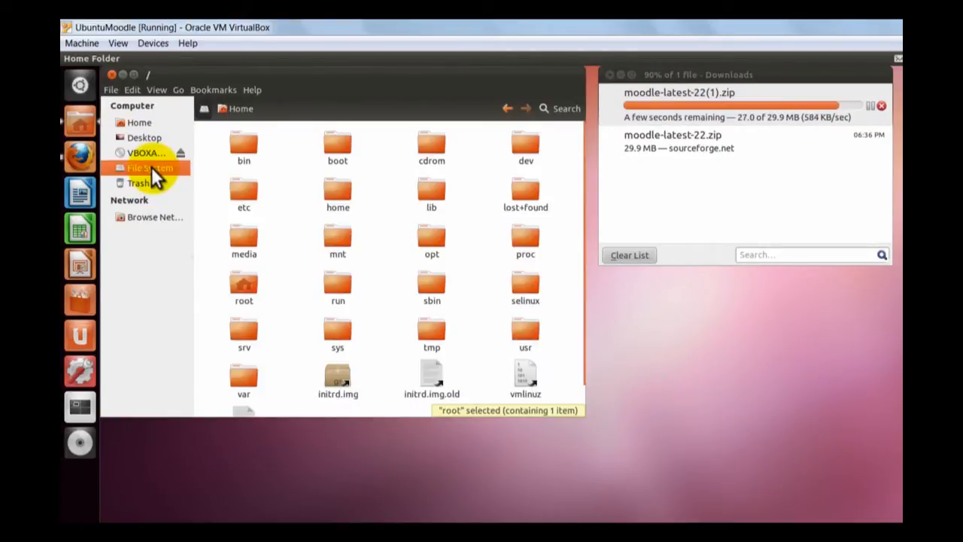
{"action": "double_click", "coordinate": [243, 376]}
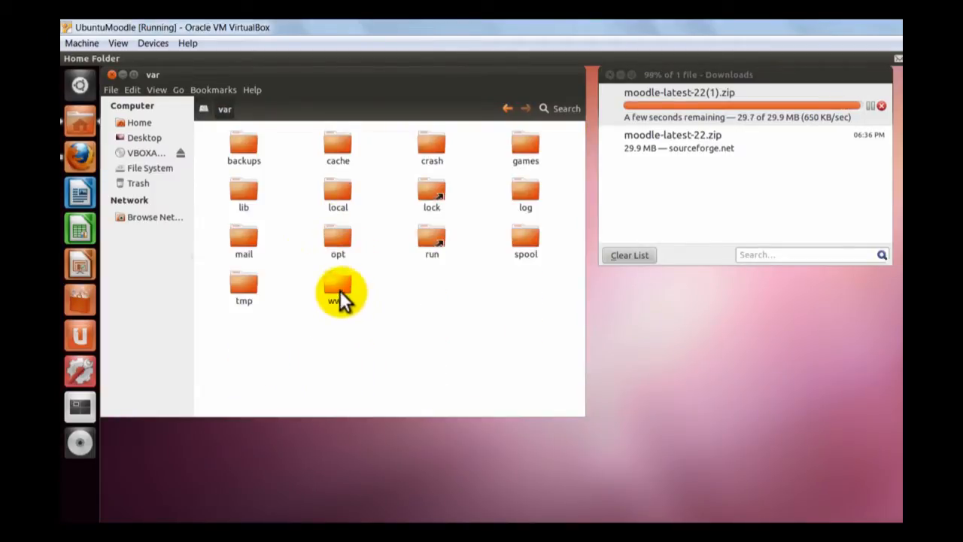
{"action": "double_click", "coordinate": [339, 290]}
{"action": "left_click_drag", "start_coordinate": [413, 76], "coordinate": [763, 249]}
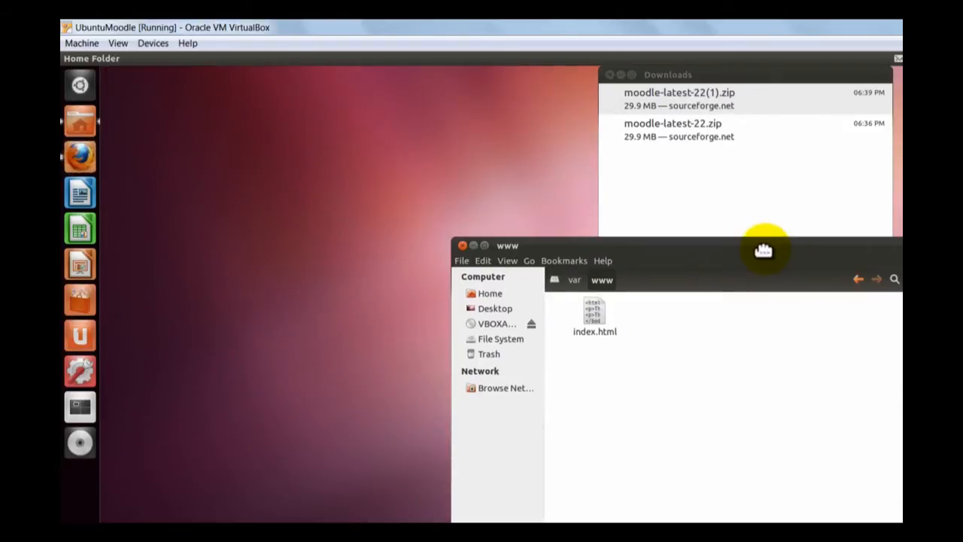
{"action": "left_click", "coordinate": [682, 95]}
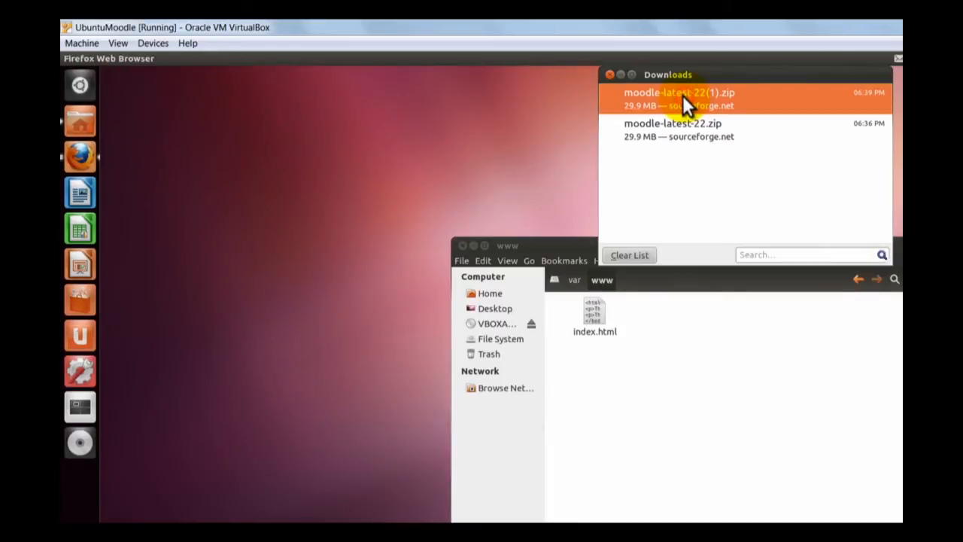
{"action": "double_click", "coordinate": [682, 94]}
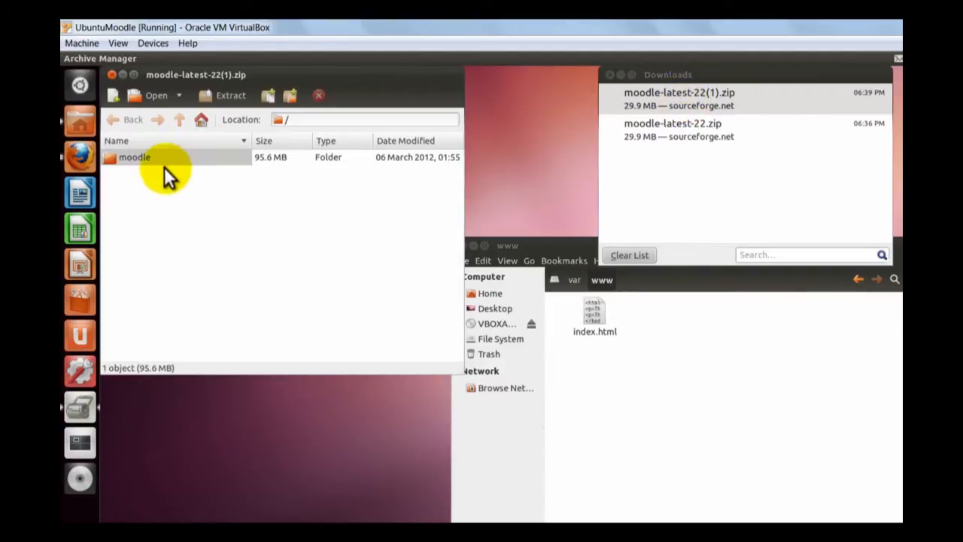
{"action": "left_click_drag", "start_coordinate": [126, 158], "coordinate": [530, 148]}
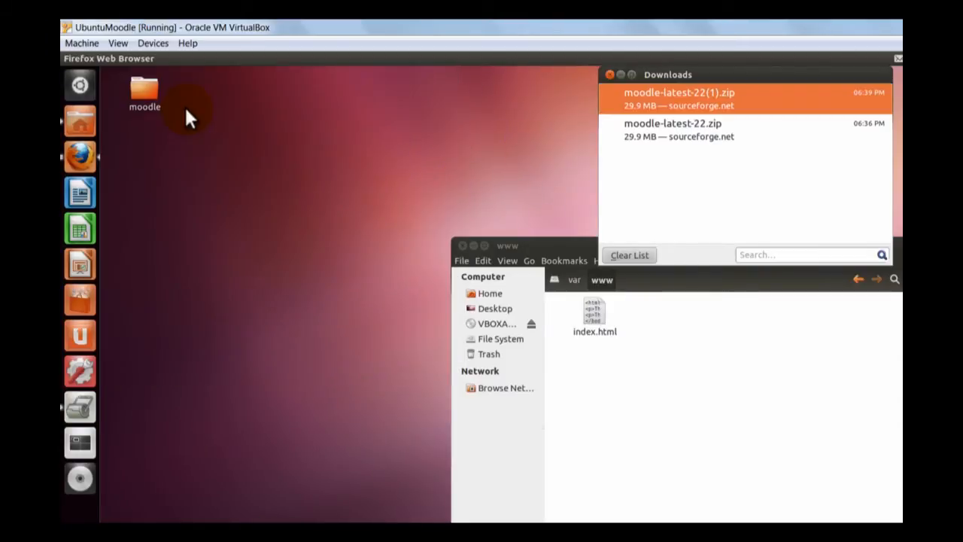
{"action": "left_click_drag", "start_coordinate": [154, 92], "coordinate": [686, 379]}
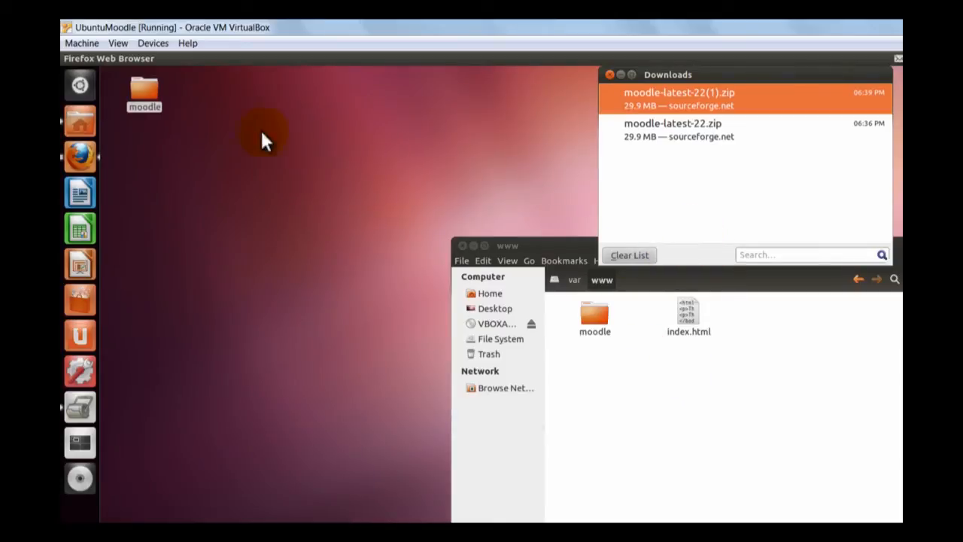
- Switch to Firefox and load the address localhost
{"action": "left_click", "coordinate": [68, 157]}
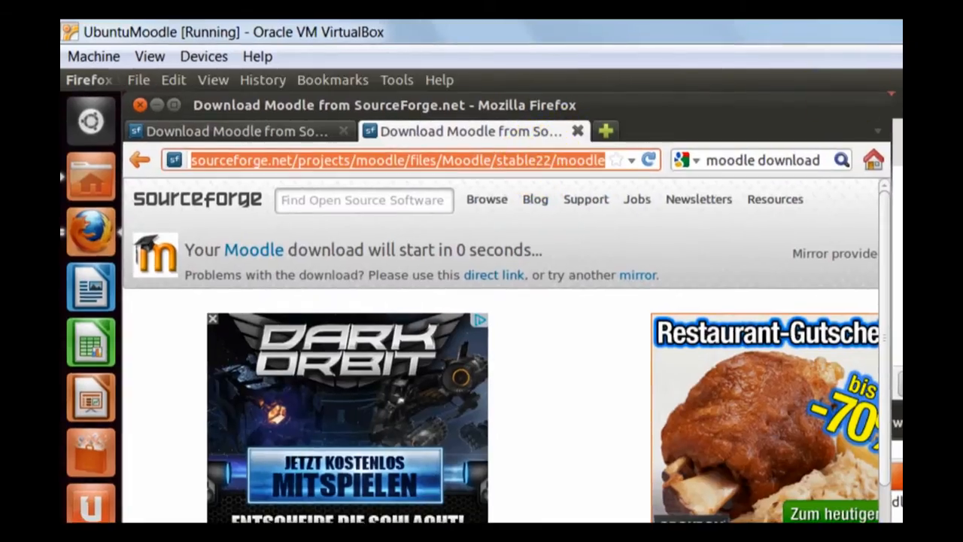
{"action": "key", "text": "BackSpace"}
{"action": "type", "text": "loc"}
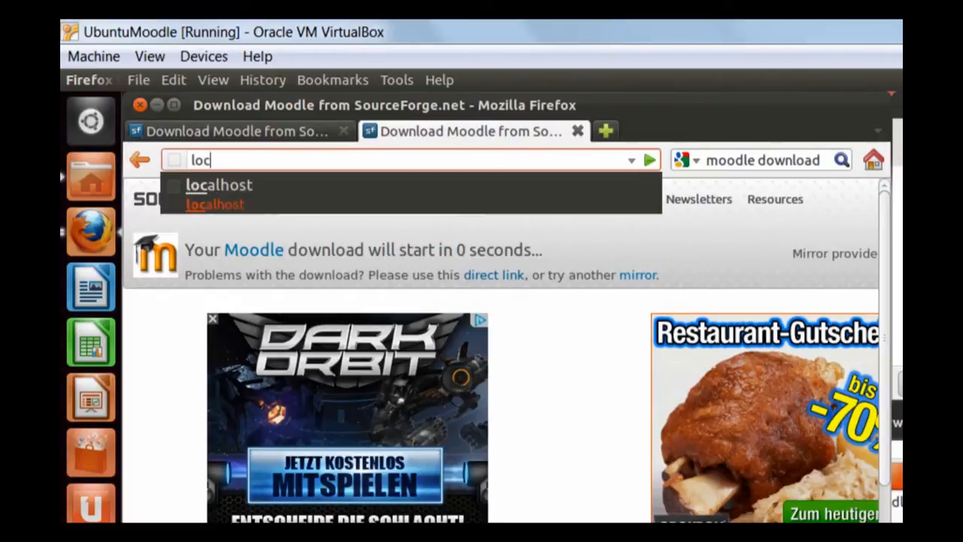
{"action": "key", "text": "Down"}
{"action": "key", "text": "Return"}
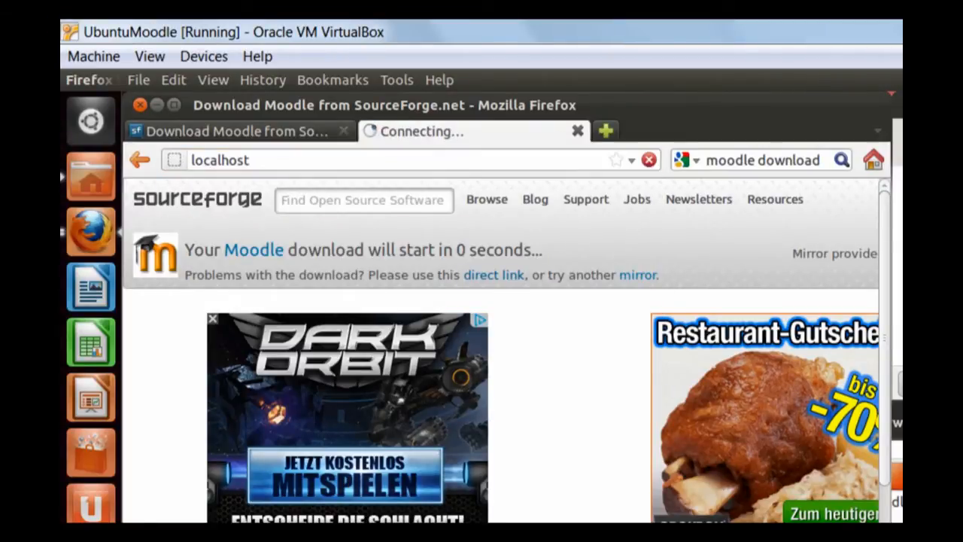
- Load localhost/moodle to start the Moodle installer
{"action": "left_click", "coordinate": [541, 158]}
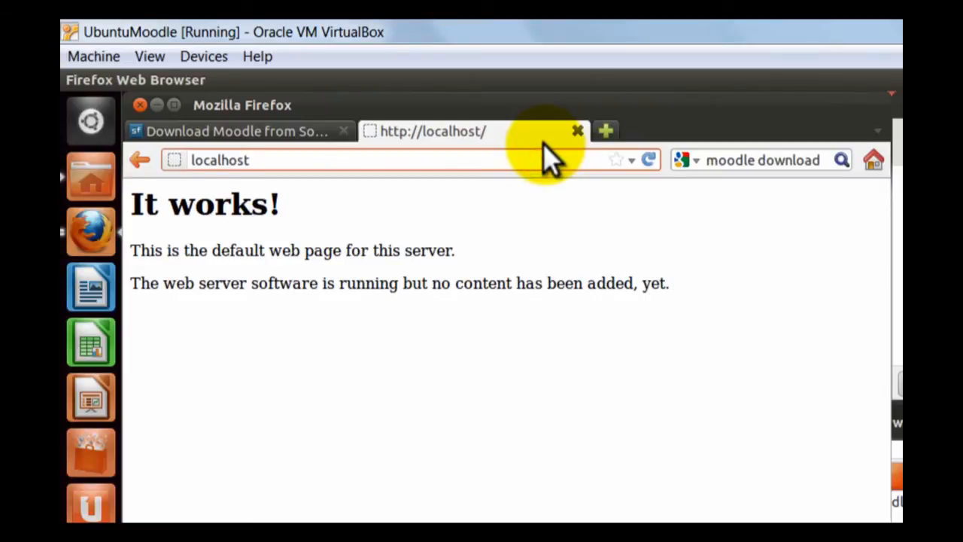
{"action": "type", "text": "/moodle"}
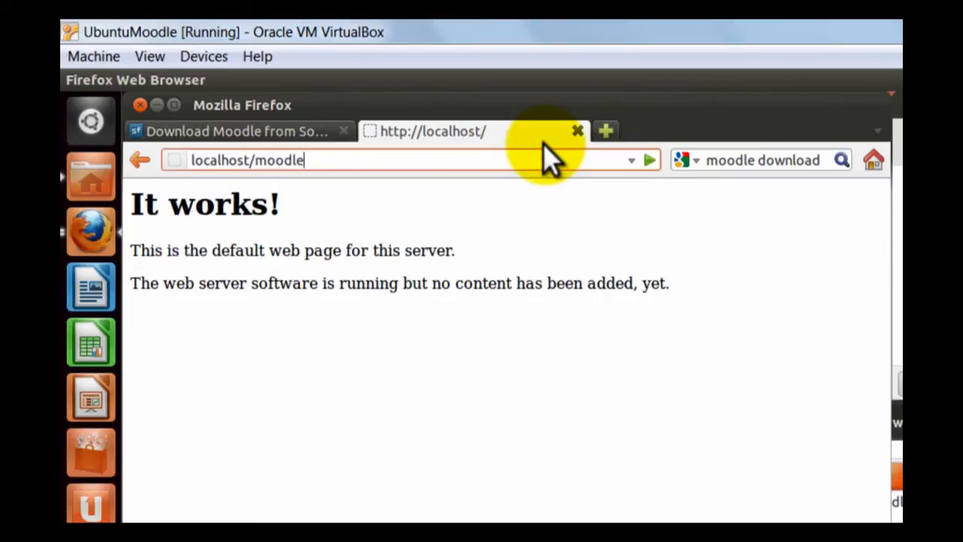
{"action": "key", "text": "Return"}
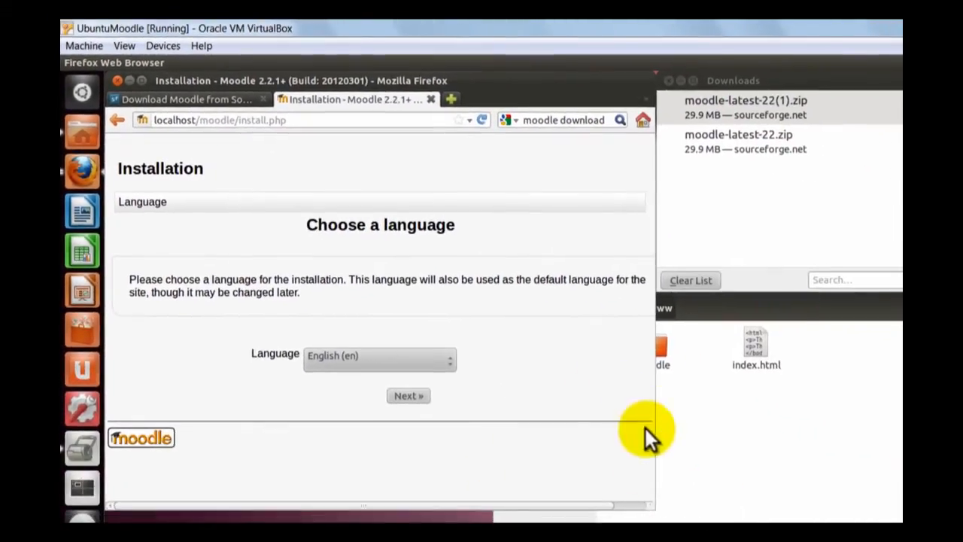
- Enlarge the browser window and continue the installation with English (en) as the language
{"action": "left_click_drag", "start_coordinate": [656, 509], "coordinate": [876, 522]}
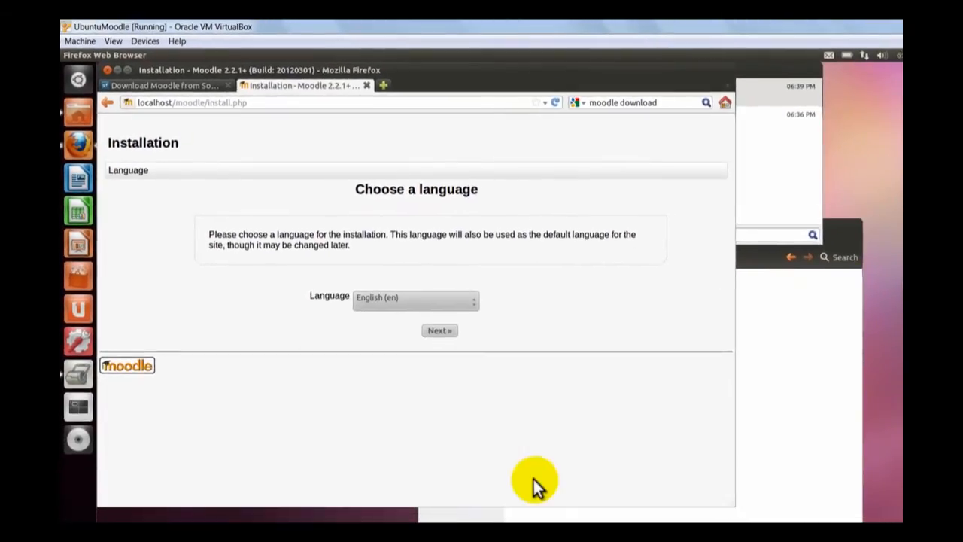
{"action": "left_click", "coordinate": [473, 299]}
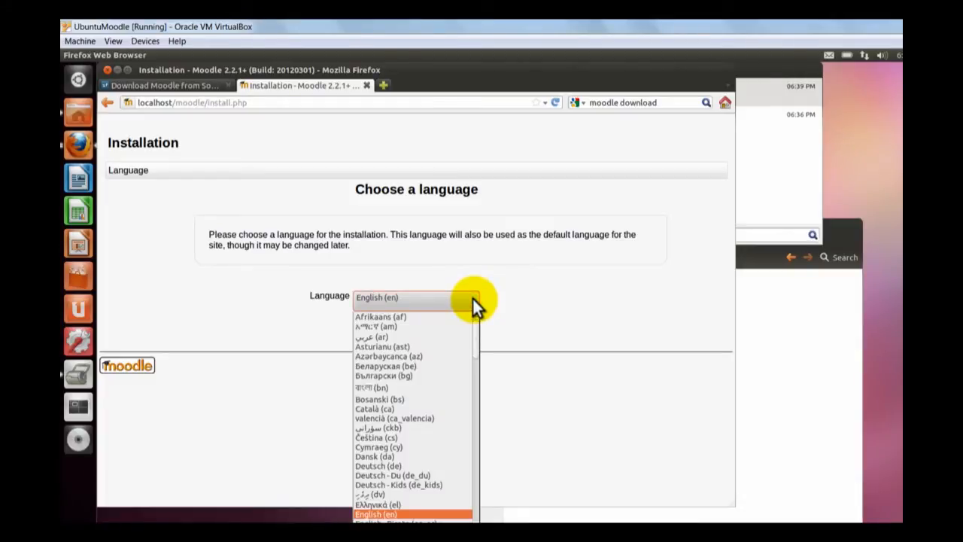
{"action": "left_click", "coordinate": [473, 298]}
{"action": "left_click", "coordinate": [443, 331]}
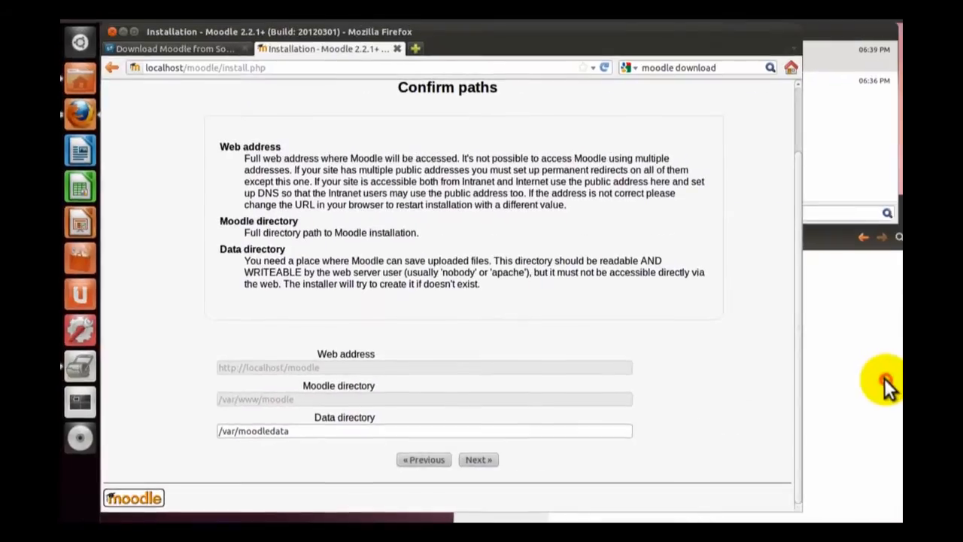
- Switch to the root file manager and create a folder named moodledata in /var
{"action": "left_click", "coordinate": [885, 378]}
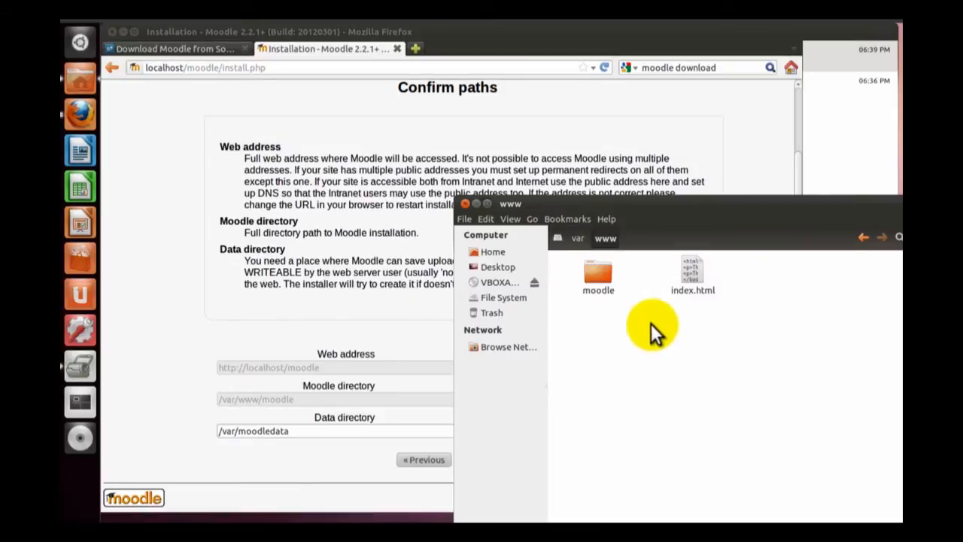
{"action": "left_click", "coordinate": [577, 239]}
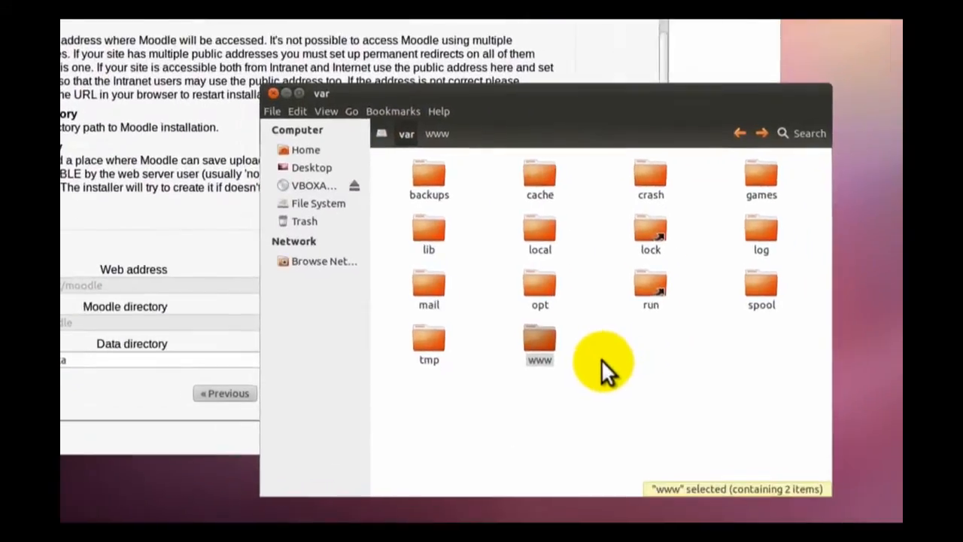
{"action": "right_click", "coordinate": [745, 431]}
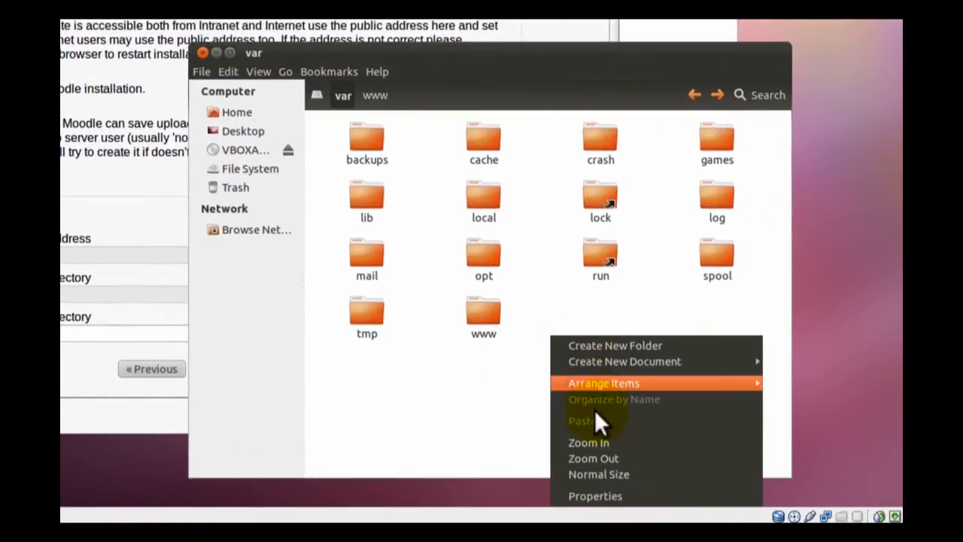
{"action": "left_click", "coordinate": [614, 348]}
{"action": "type", "text": "moodledata"}
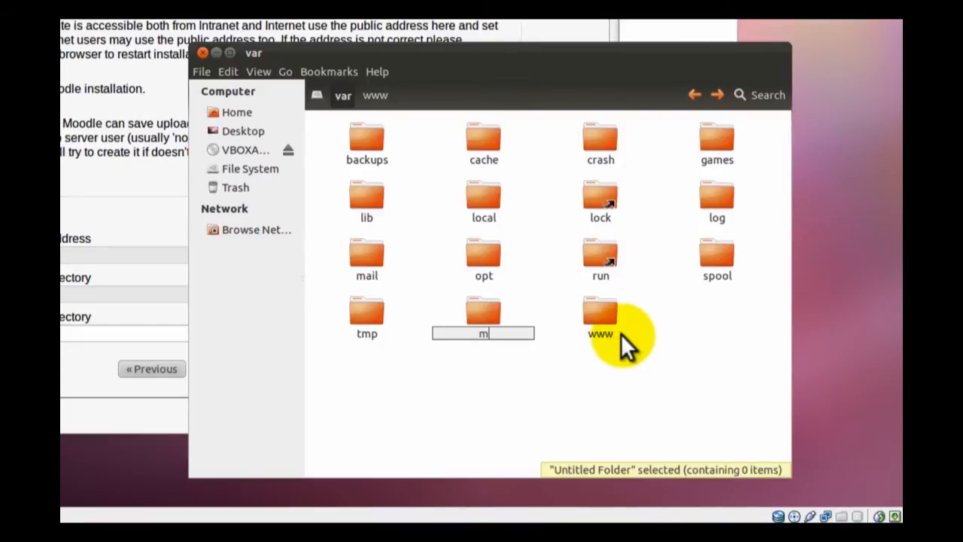
{"action": "key", "text": "Return"}
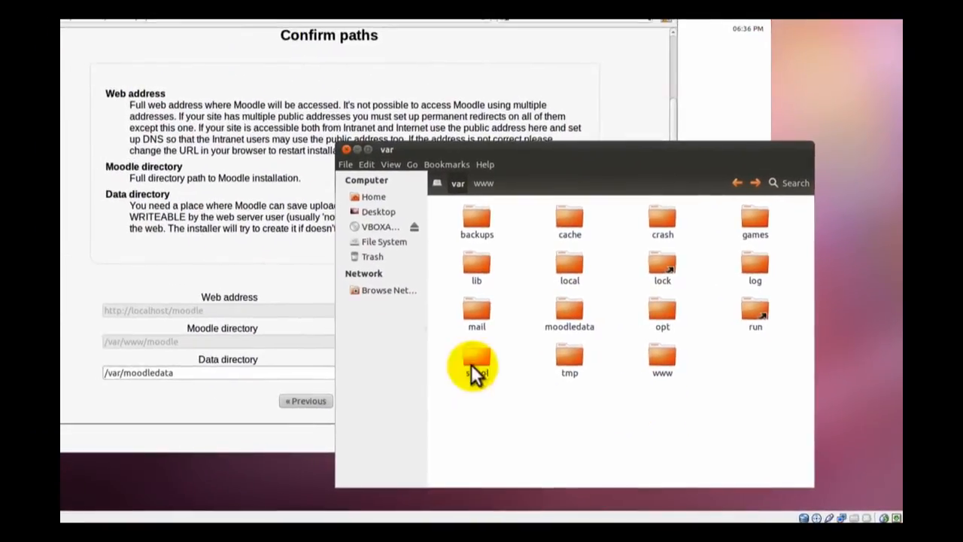
- Return to the installer and try to confirm the paths with /var/moodledata as the data directory
{"action": "left_click", "coordinate": [144, 261]}
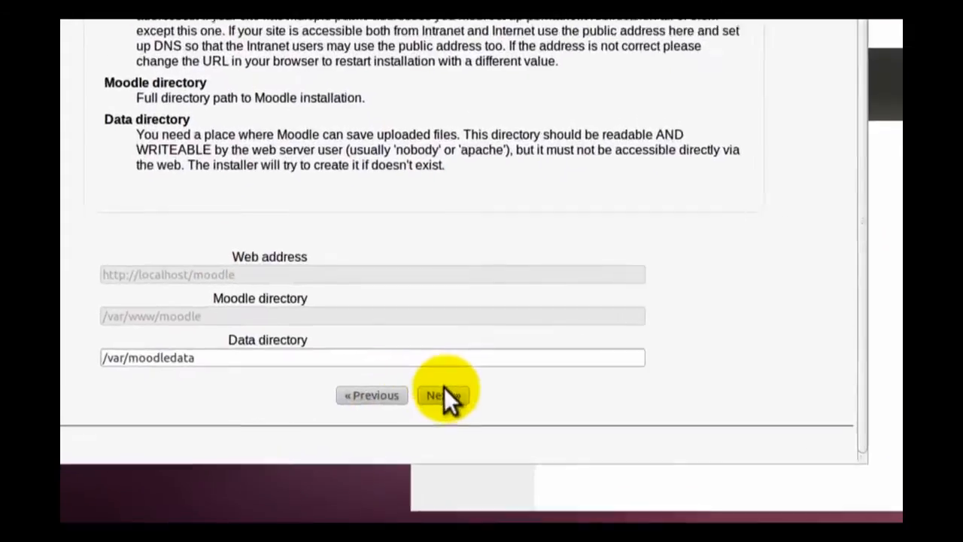
{"action": "left_click", "coordinate": [367, 400]}
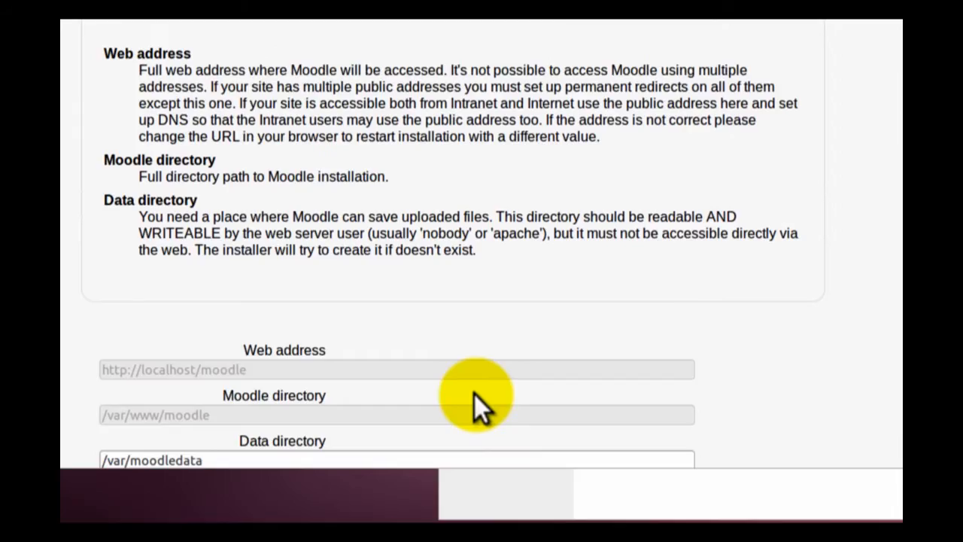
{"action": "scroll", "coordinate": [472, 339], "scroll_direction": "down", "scroll_amount": 1}
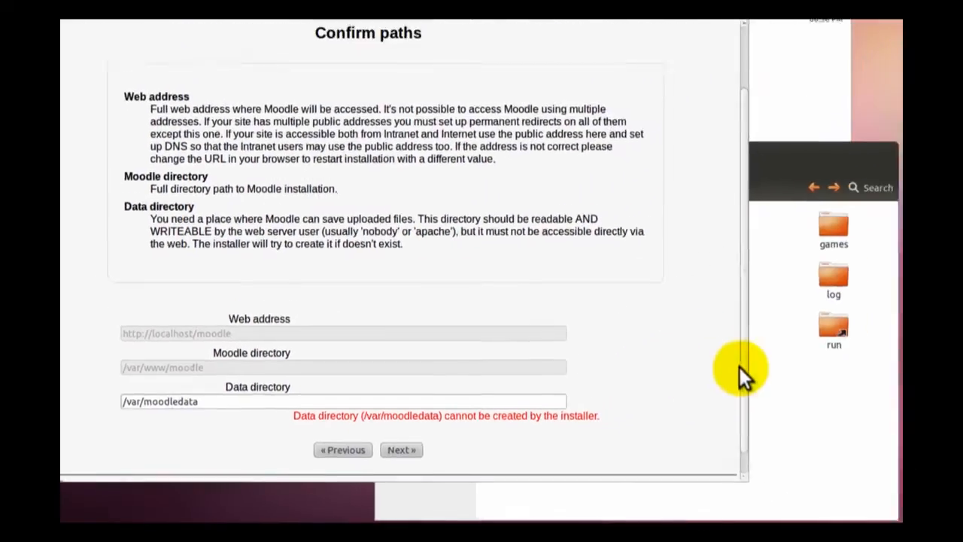
- Set the moodledata folder's group to www-data with "Create and delete files" folder access, and apply the permissions to enclosed files
{"action": "left_click", "coordinate": [832, 410]}
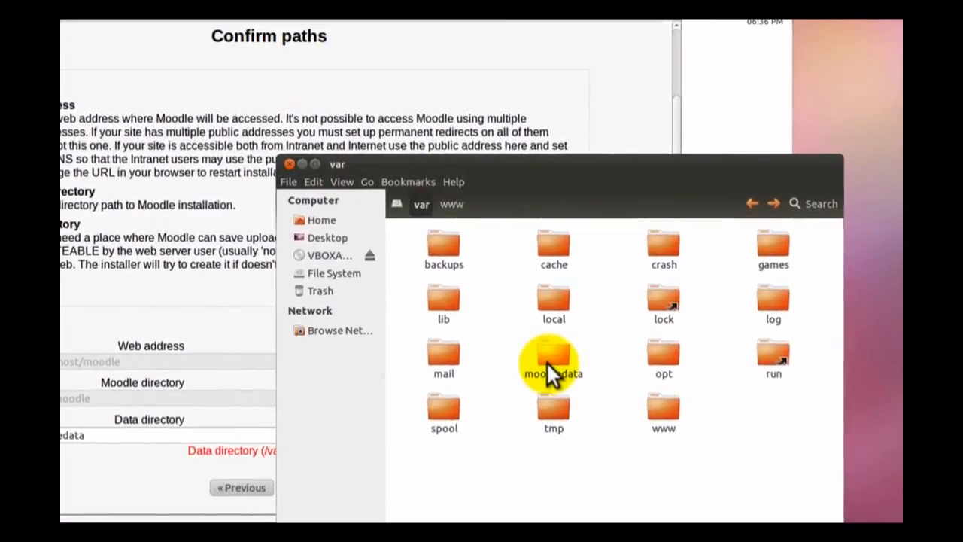
{"action": "right_click", "coordinate": [546, 361]}
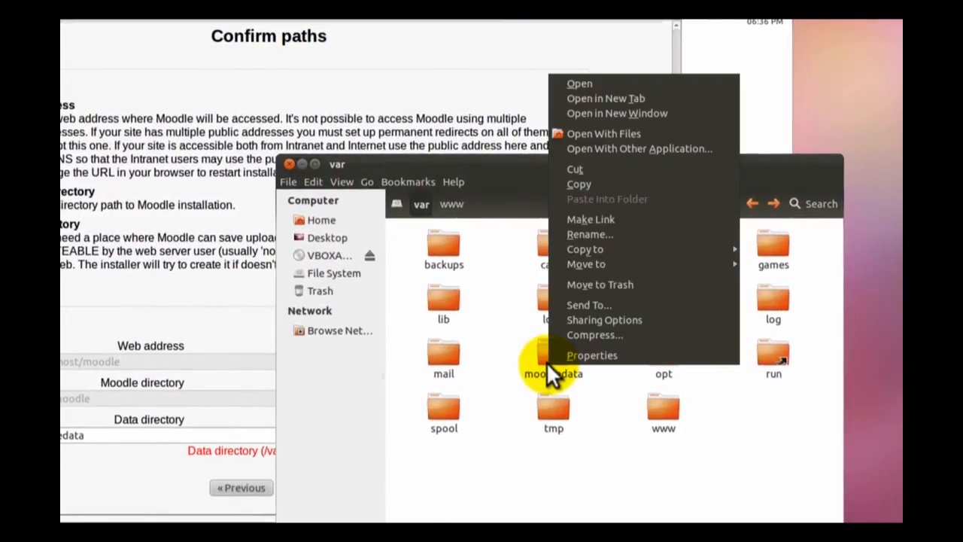
{"action": "left_click", "coordinate": [606, 355]}
{"action": "left_click", "coordinate": [299, 66]}
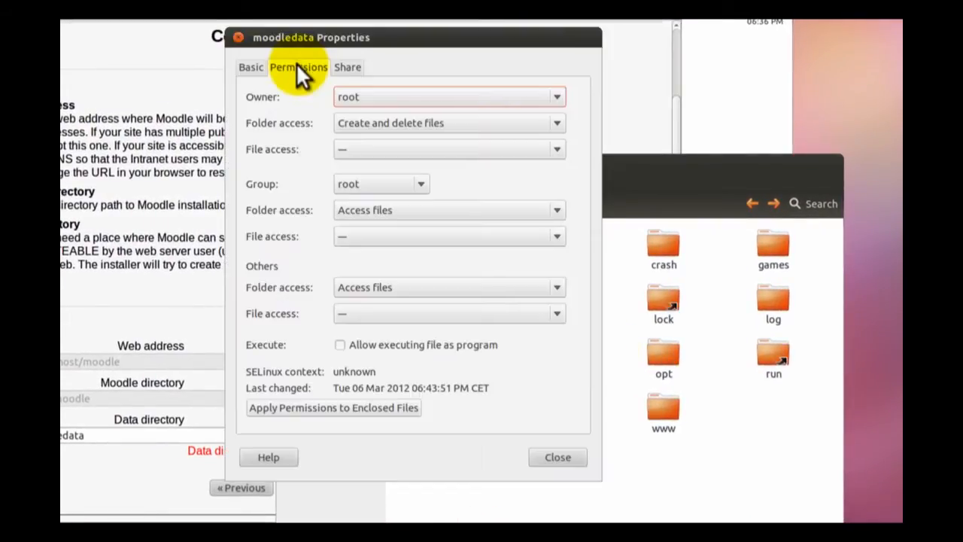
{"action": "left_click", "coordinate": [424, 183]}
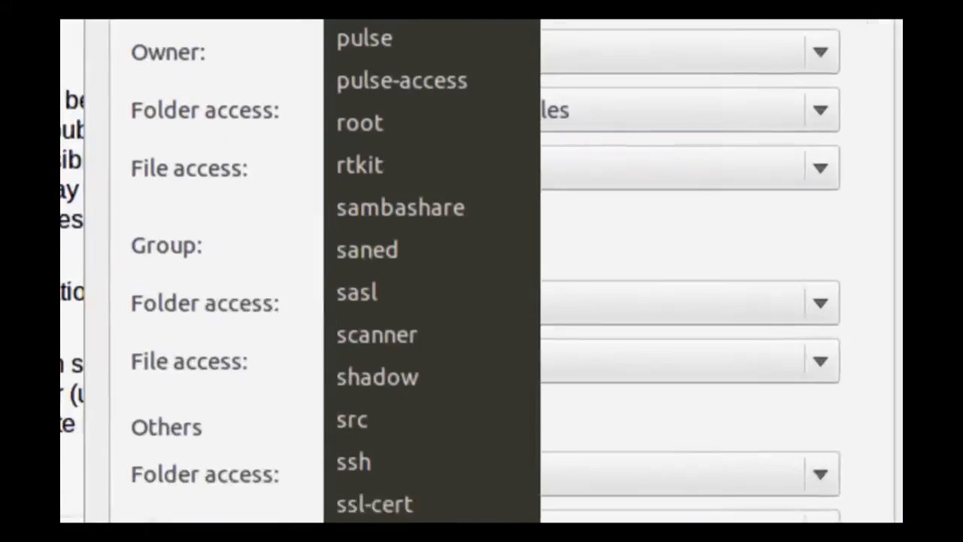
{"action": "left_click", "coordinate": [376, 514]}
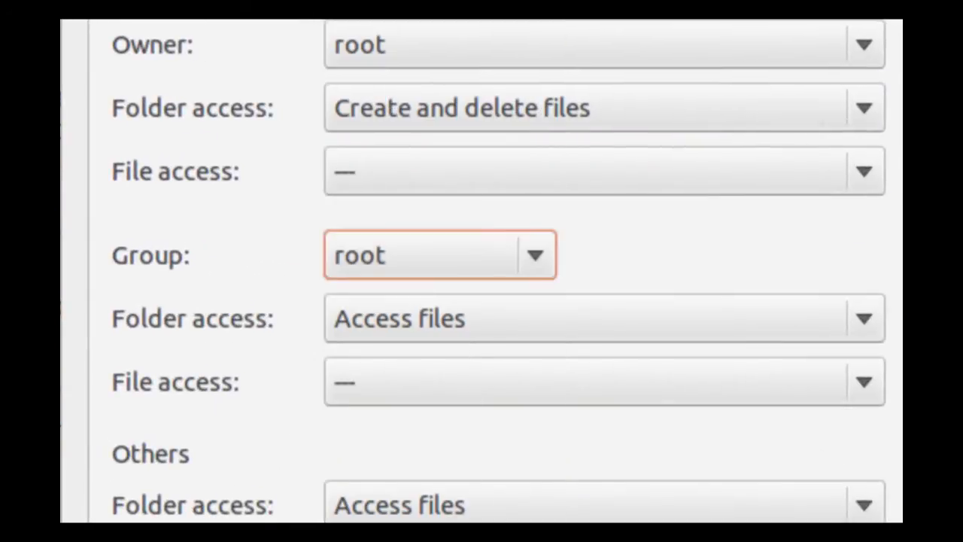
{"action": "left_click", "coordinate": [607, 305]}
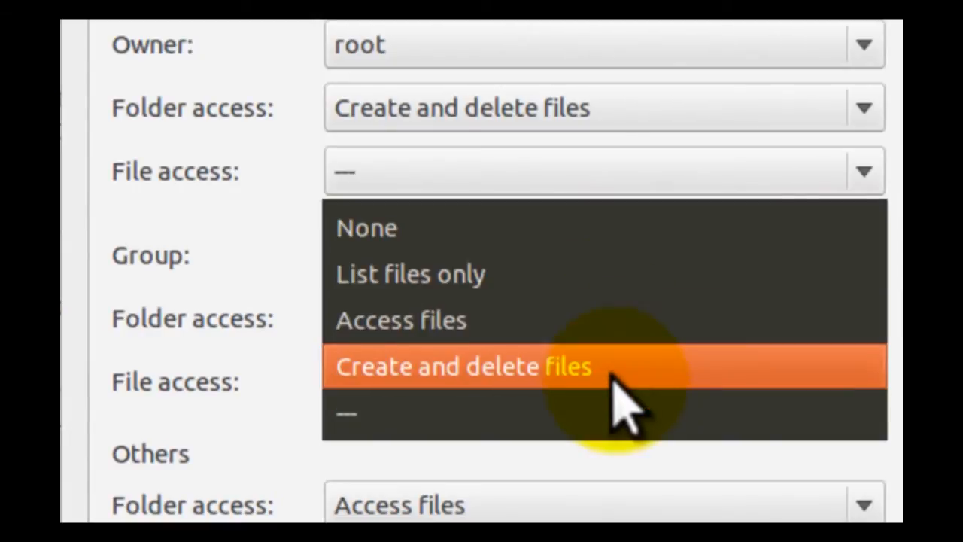
{"action": "left_click", "coordinate": [612, 376]}
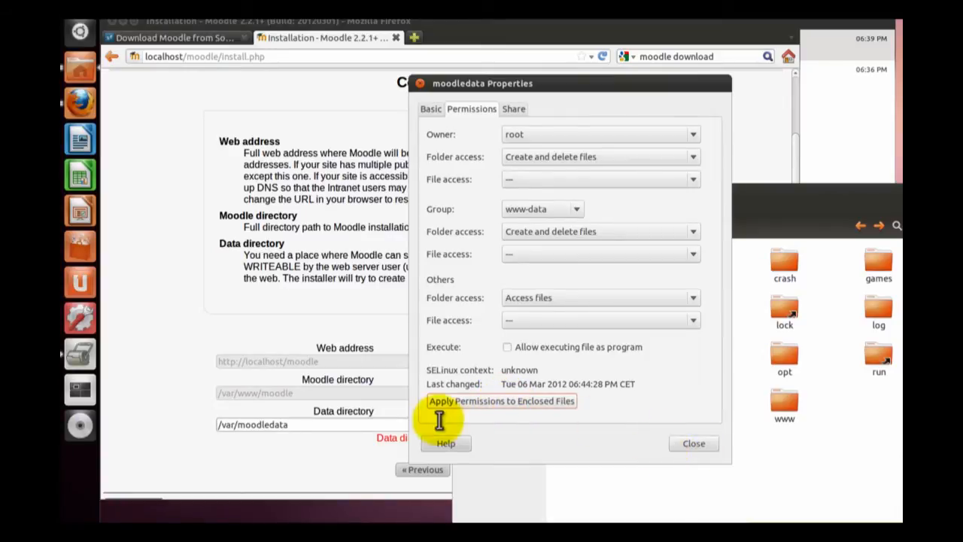
- Return to the installer, confirm the paths and continue with Improved MySQL (native/mysqli) as the database driver
{"action": "left_click", "coordinate": [396, 451]}
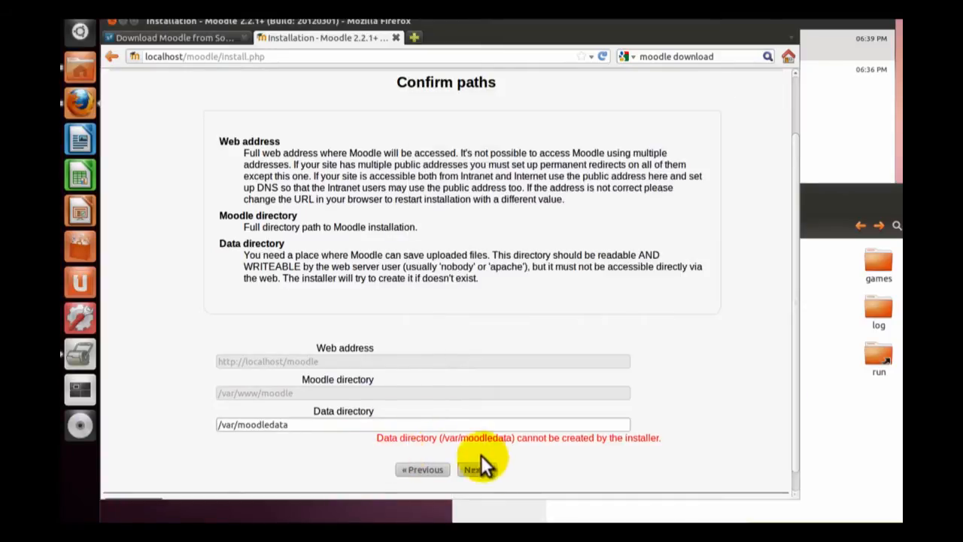
{"action": "left_click", "coordinate": [478, 469]}
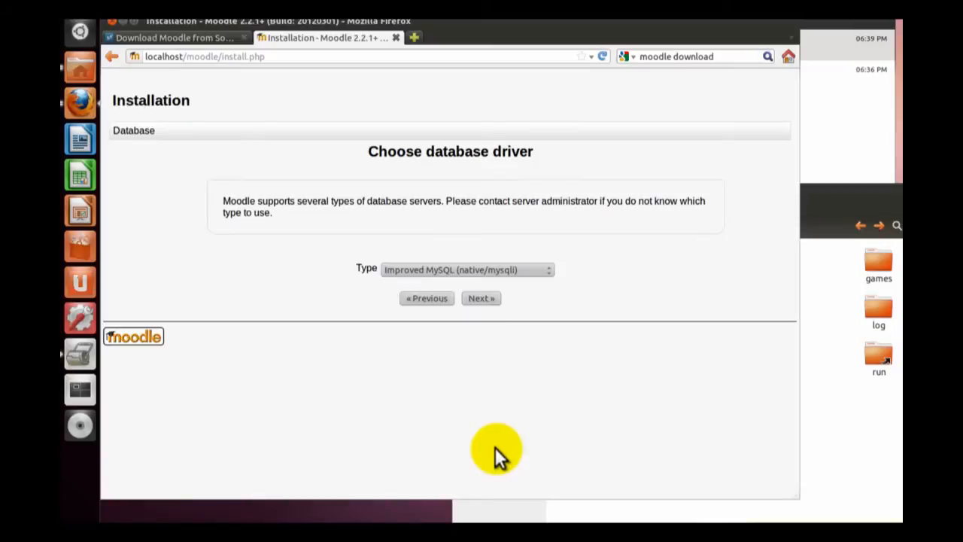
{"action": "left_click", "coordinate": [480, 299]}
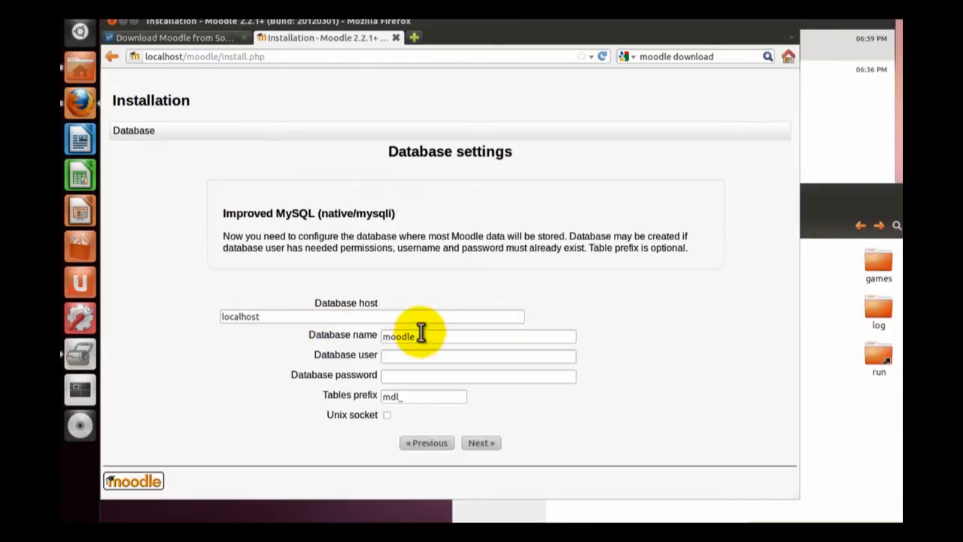
- Submit the database settings with root as the database user and the database password filled in
{"action": "left_click", "coordinate": [443, 361]}
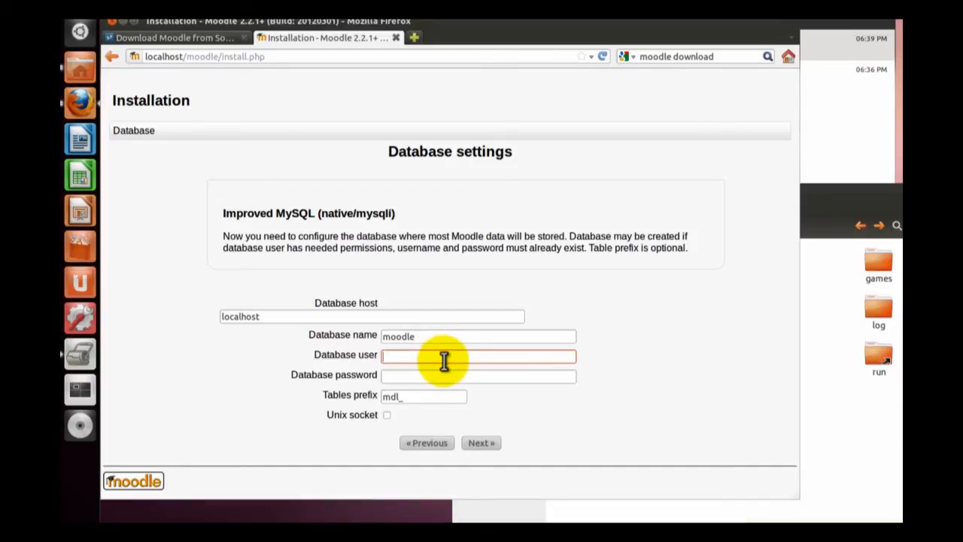
{"action": "type", "text": "root"}
{"action": "key", "text": "Tab"}
{"action": "type", "text": "password"}
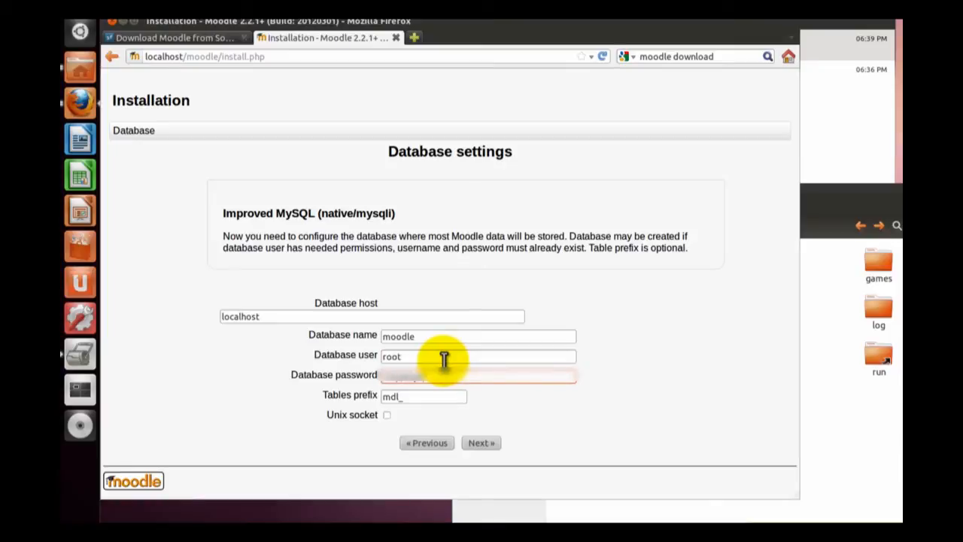
{"action": "left_click", "coordinate": [491, 442]}
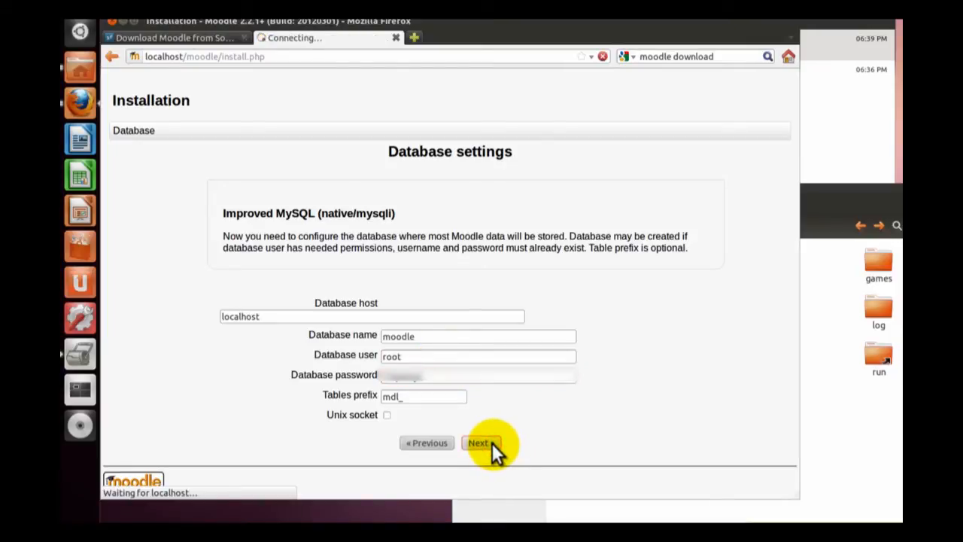
- Switch to the root file manager, open the www folder, and close the moodledata properties
{"action": "scroll", "coordinate": [489, 423], "scroll_direction": "down", "scroll_amount": 1}
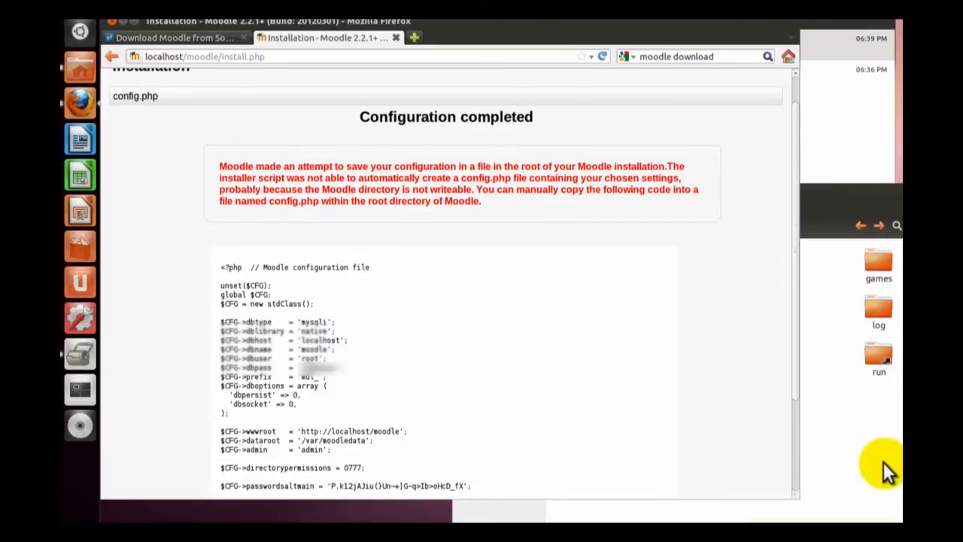
{"action": "left_click", "coordinate": [816, 428]}
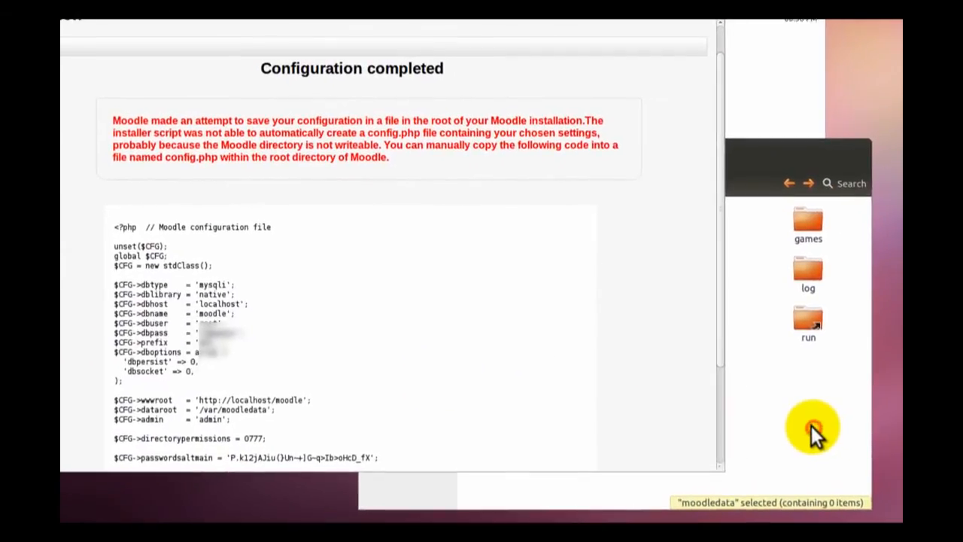
{"action": "double_click", "coordinate": [703, 366]}
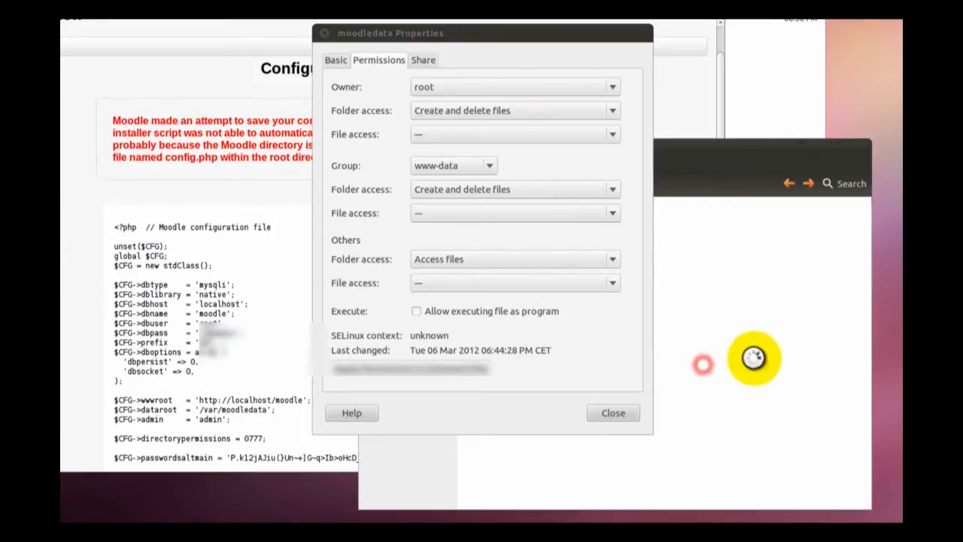
{"action": "left_click", "coordinate": [603, 411]}
{"action": "left_click", "coordinate": [505, 223]}
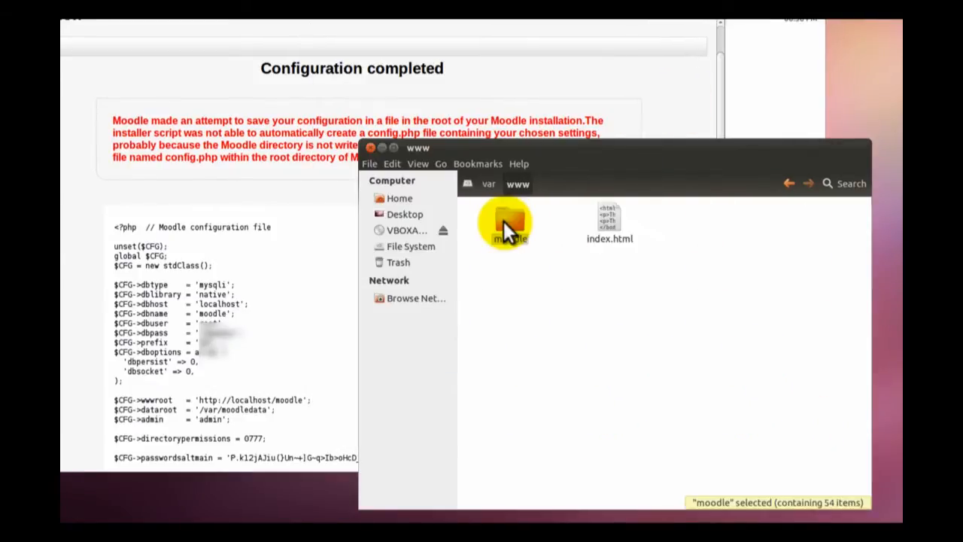
- Set the group of the moodle folder in /var/www to www-data and apply the permissions to enclosed files
{"action": "right_click", "coordinate": [504, 221]}
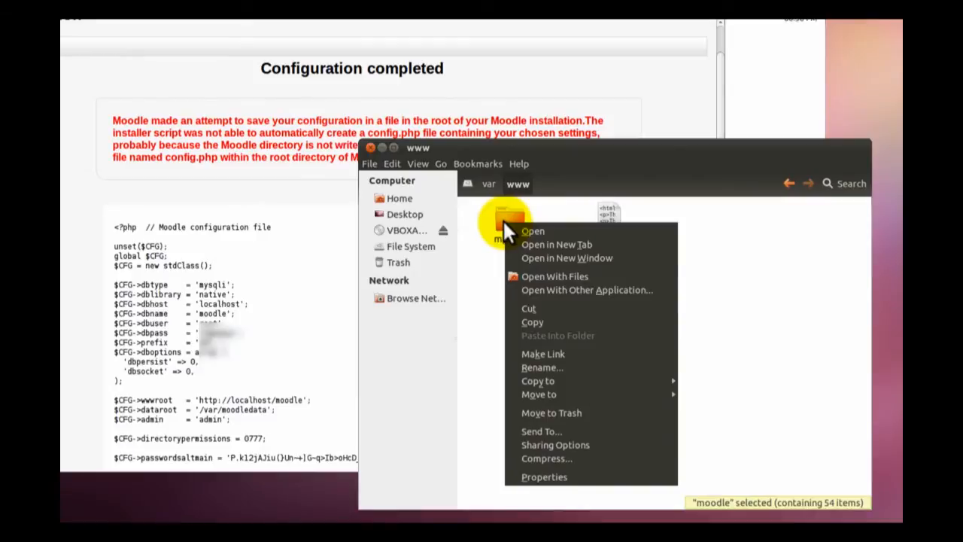
{"action": "left_click", "coordinate": [574, 482]}
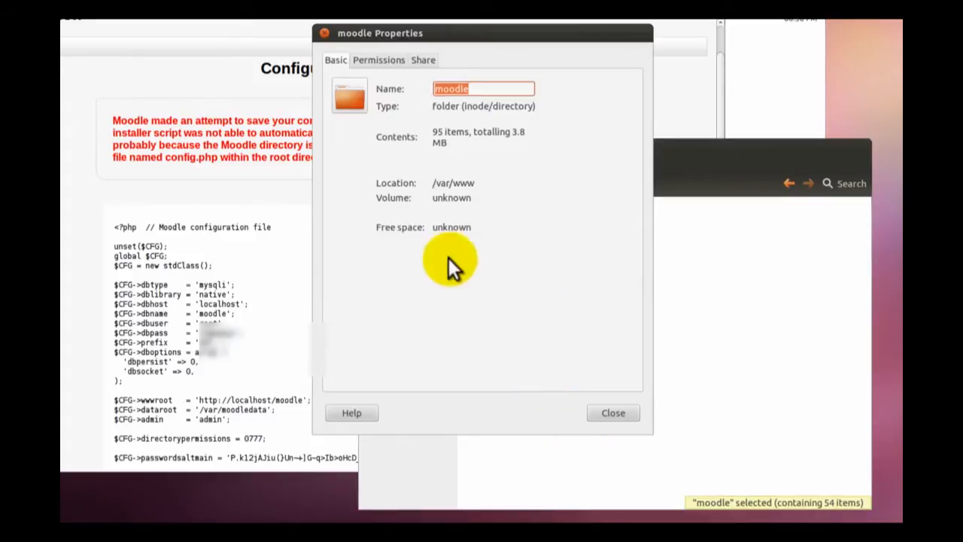
{"action": "left_click", "coordinate": [389, 60]}
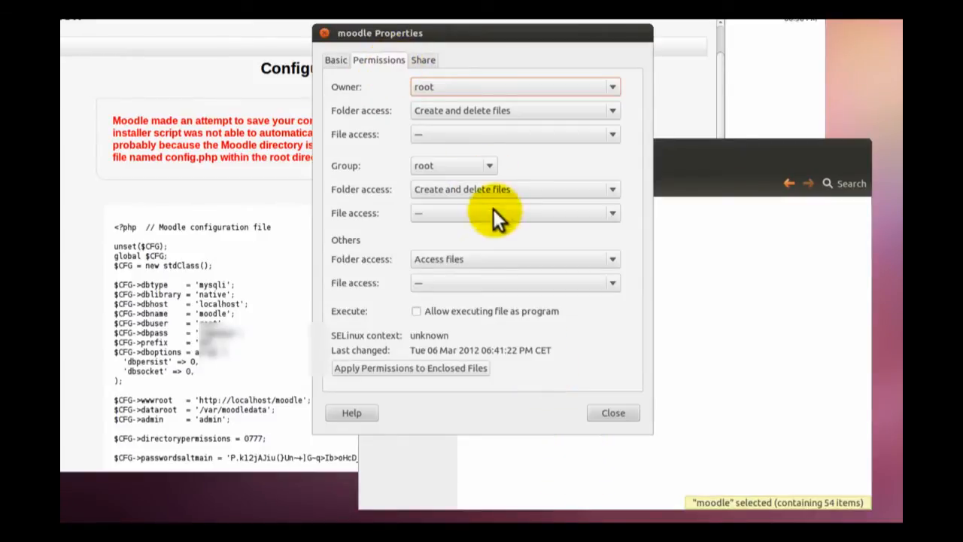
{"action": "left_click", "coordinate": [486, 168]}
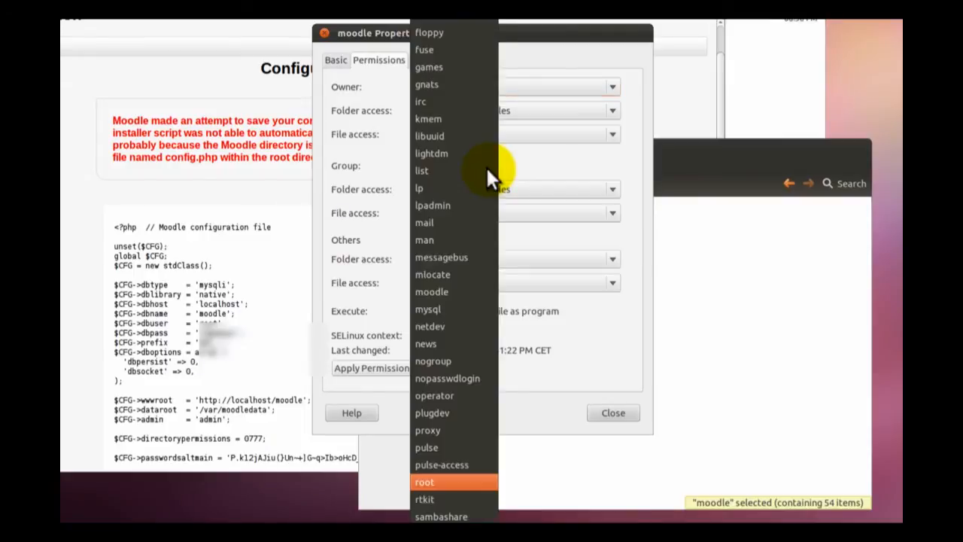
{"action": "mouse_move", "coordinate": [457, 519]}
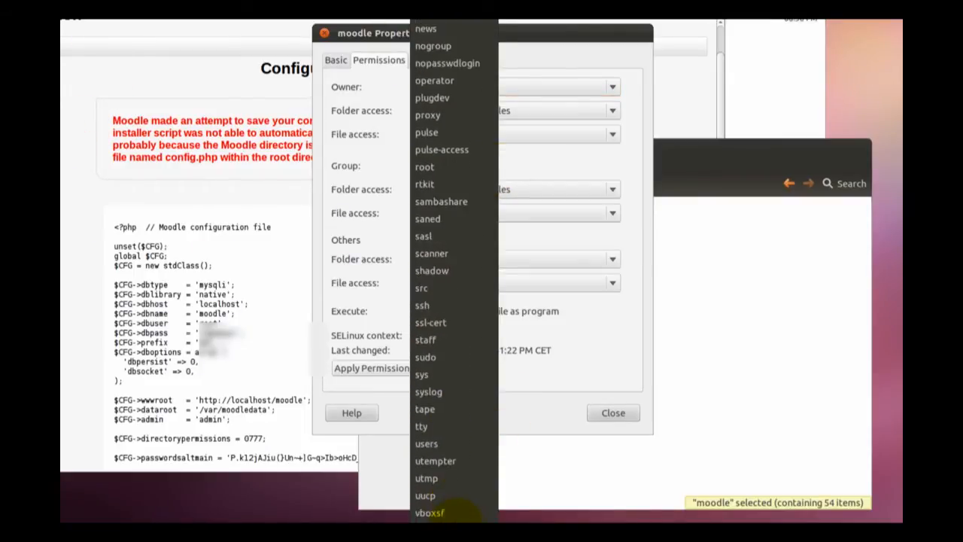
{"action": "left_click", "coordinate": [449, 514]}
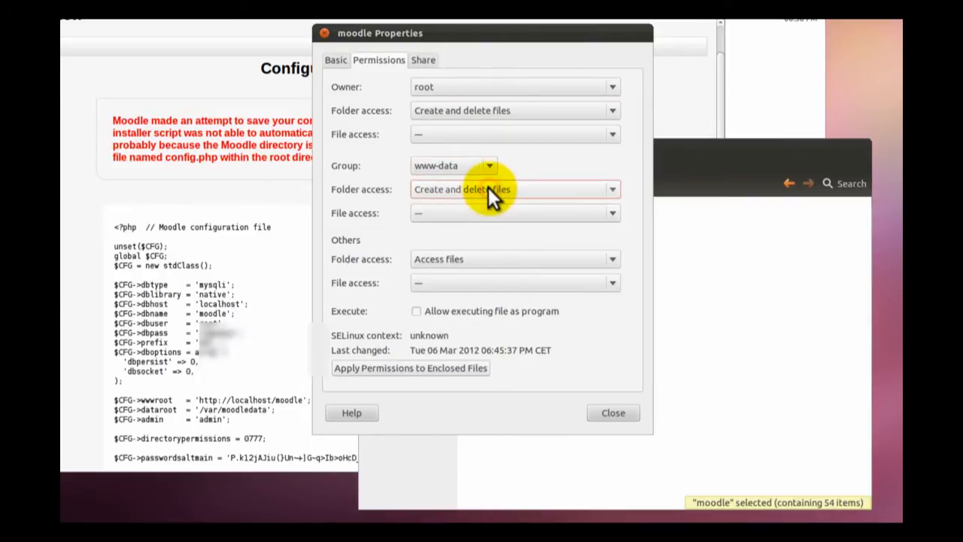
{"action": "left_click", "coordinate": [435, 368]}
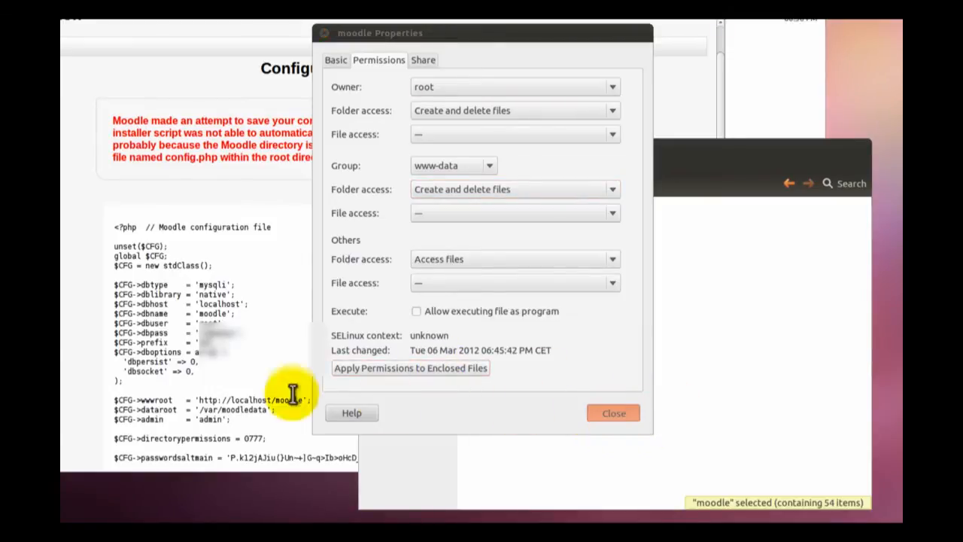
- Return to the installer, continue past the config.php page and accept the Moodle copyright conditions
{"action": "left_click", "coordinate": [270, 295]}
{"action": "scroll", "coordinate": [267, 290], "scroll_direction": "down", "scroll_amount": 5}
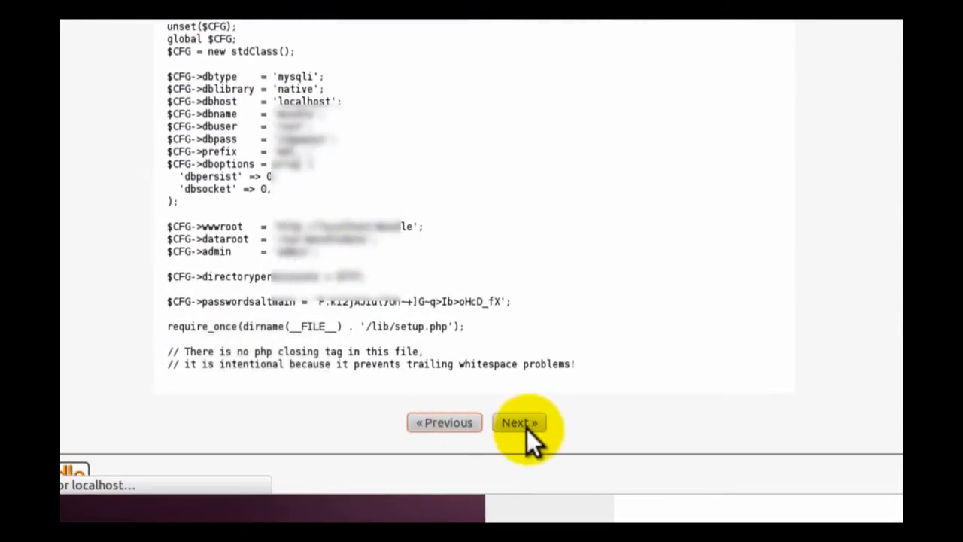
{"action": "left_click", "coordinate": [527, 429]}
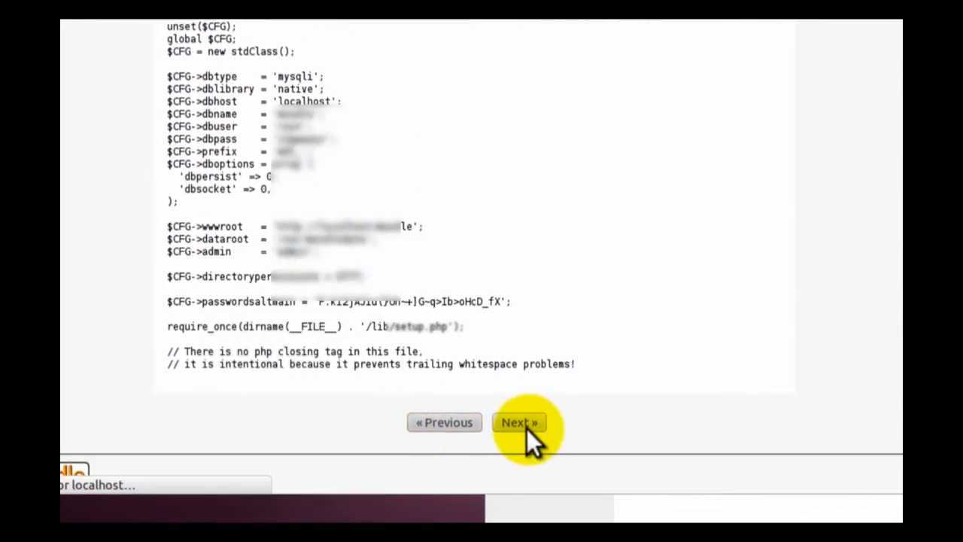
{"action": "left_click", "coordinate": [521, 418]}
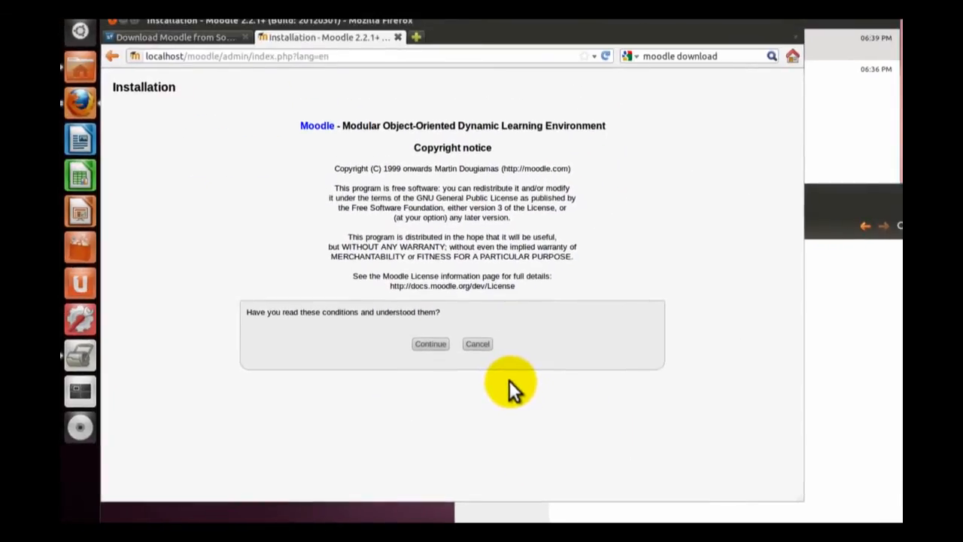
{"action": "left_click", "coordinate": [429, 343]}
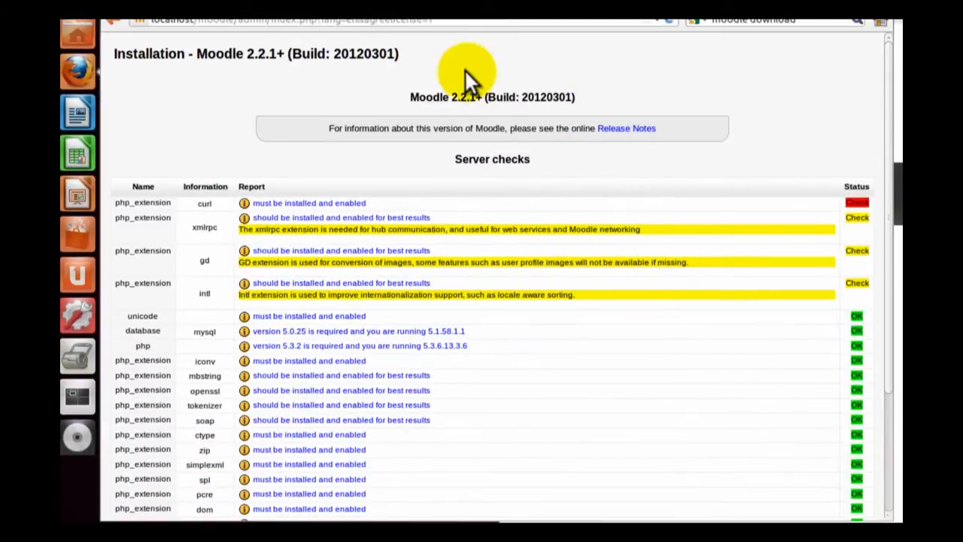
- Move the browser window aside and open a Terminal
{"action": "left_click_drag", "start_coordinate": [522, 2], "coordinate": [789, 1]}
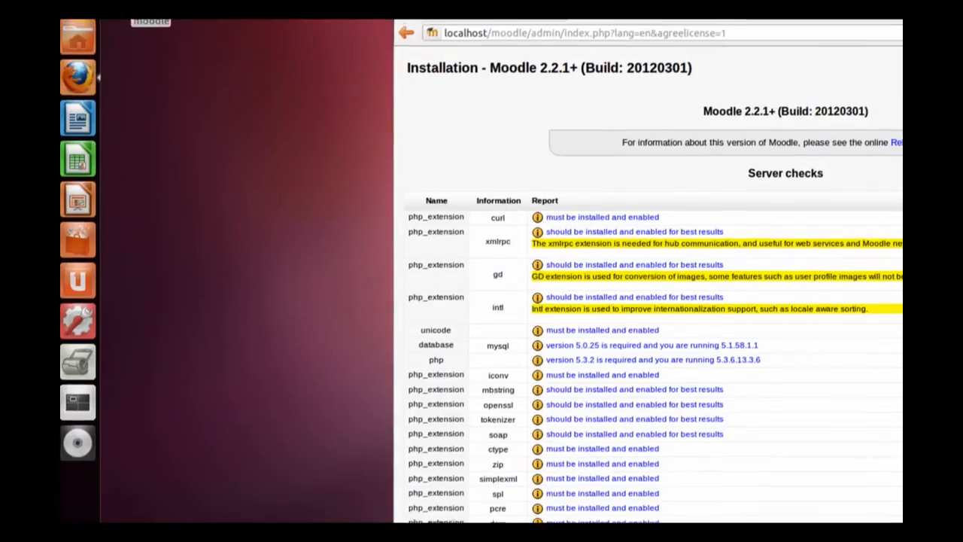
{"action": "left_click", "coordinate": [88, 58]}
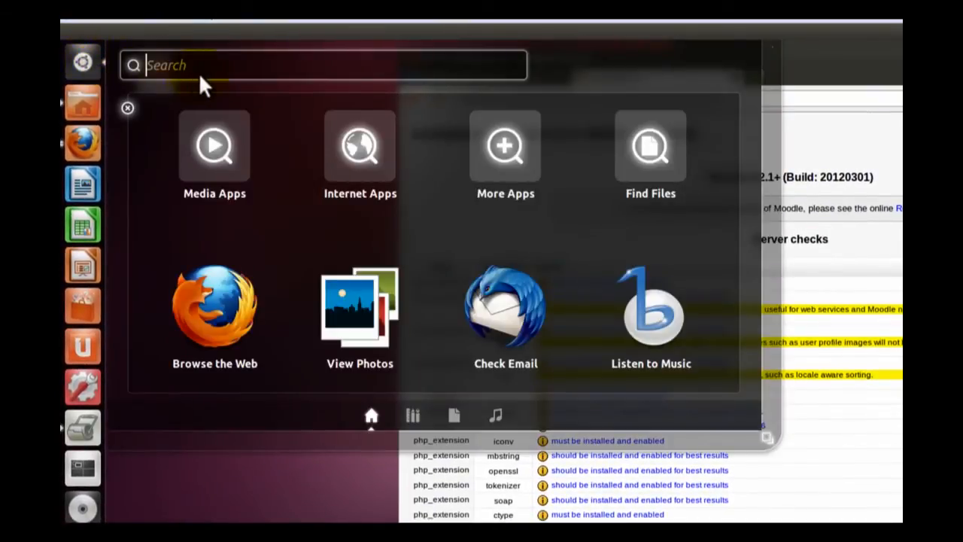
{"action": "type", "text": "term"}
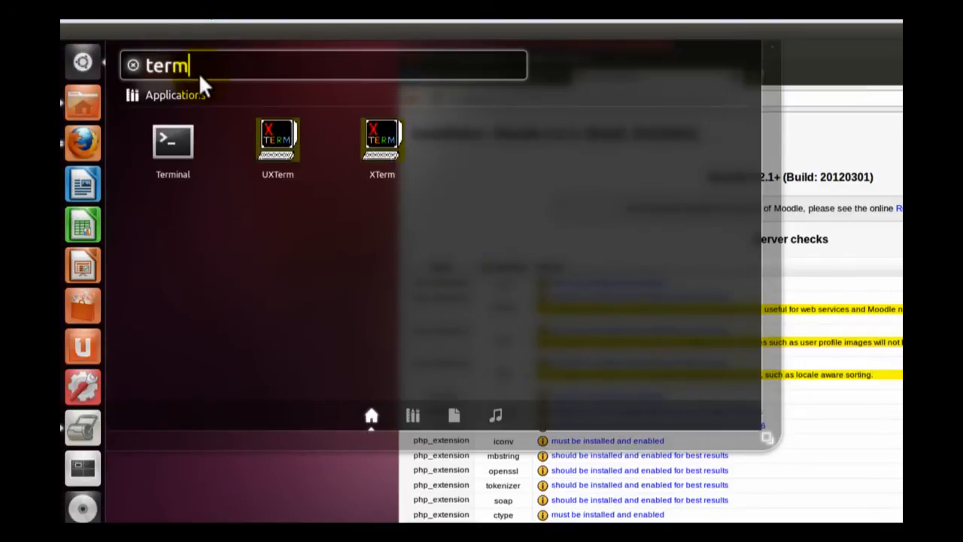
{"action": "key", "text": "Return"}
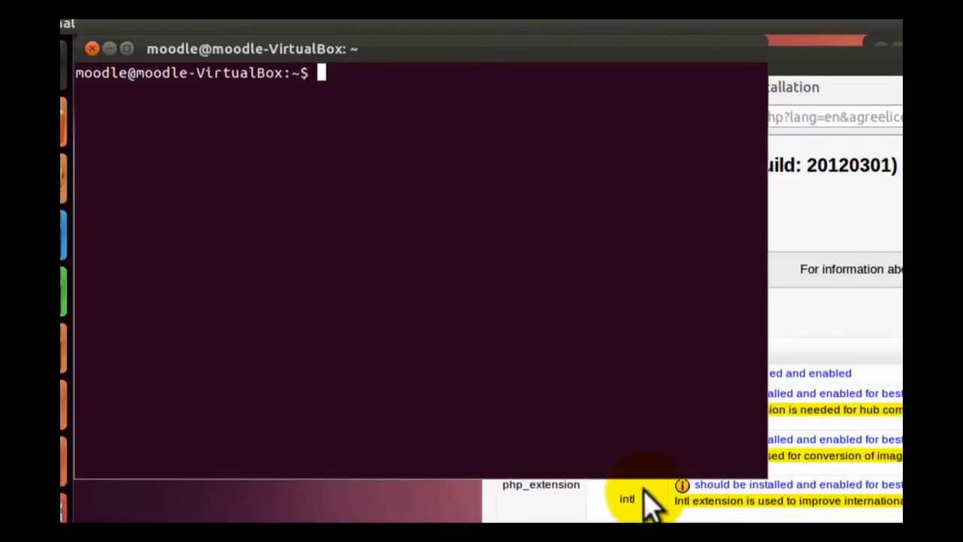
- Change to superuser with sudo su, entering the account password
{"action": "type", "text": "sudo su"}
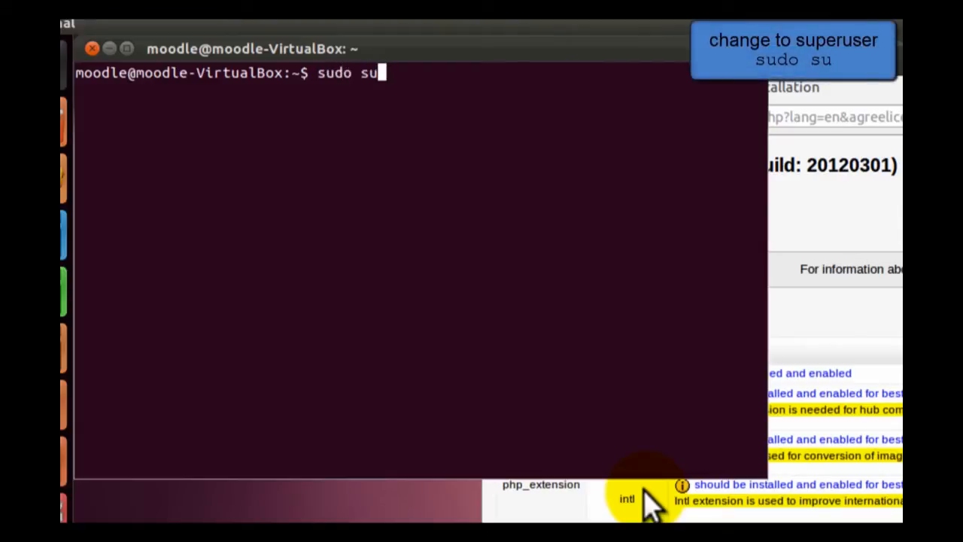
{"action": "key", "text": "Return"}
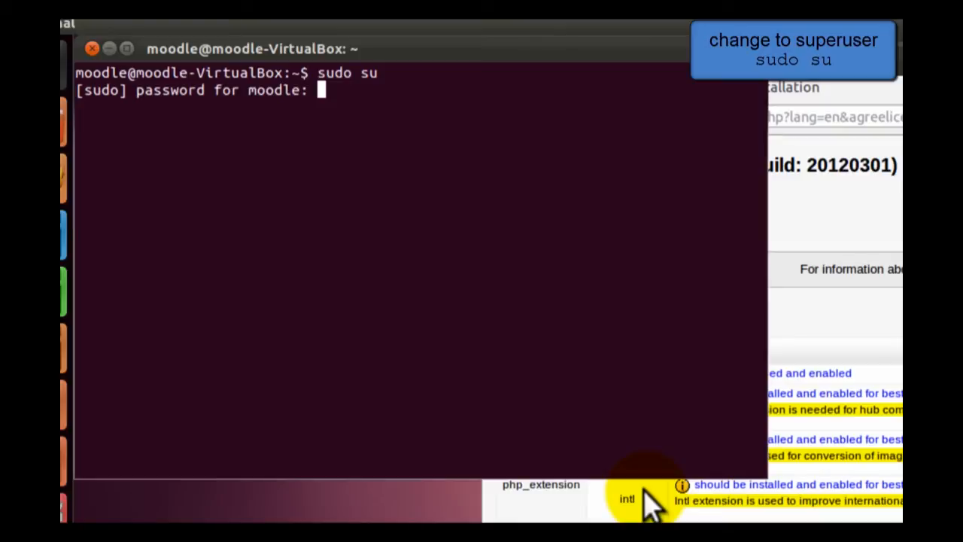
{"action": "key", "text": "Return"}
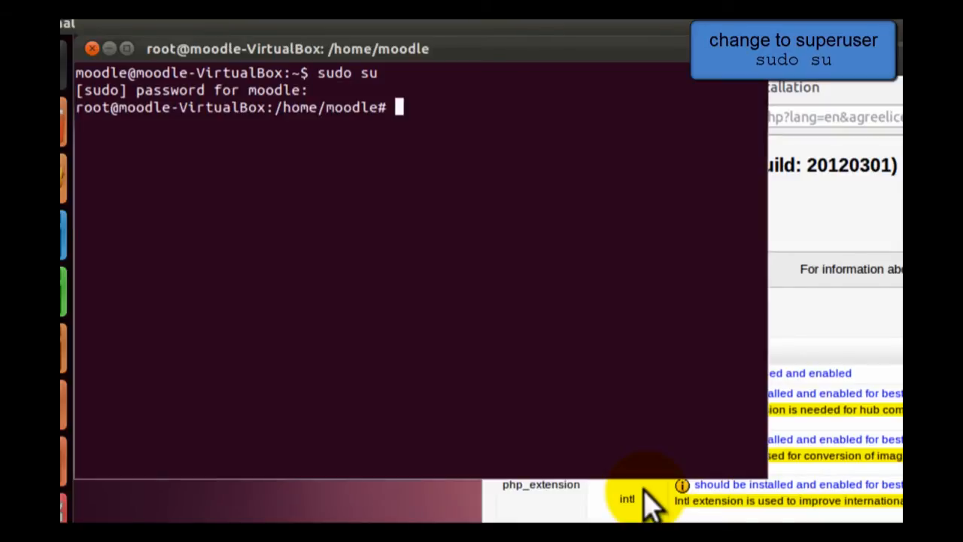
- Install the missing intl extension with apt-get install php5-intl
{"action": "type", "text": "apt-get "}
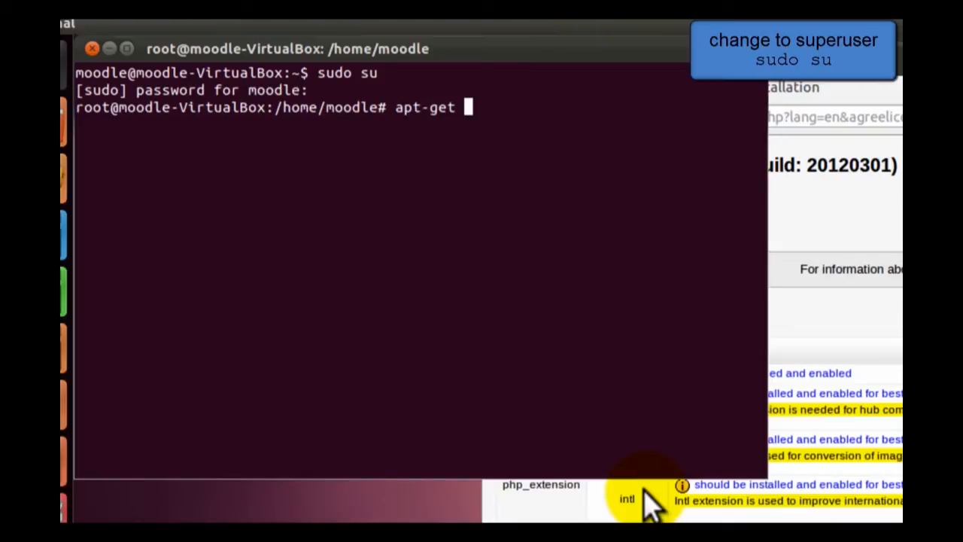
{"action": "type", "text": "install "}
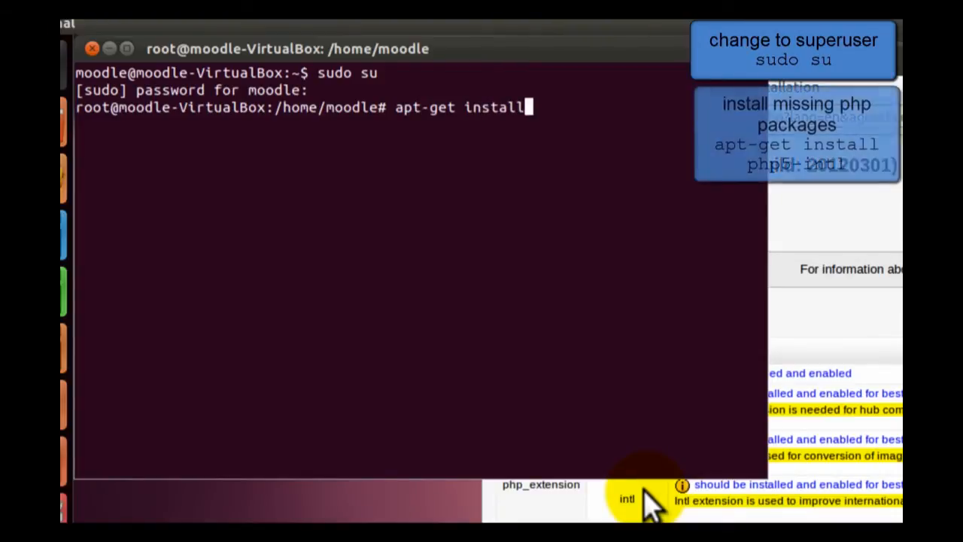
{"action": "type", "text": "php5-intl"}
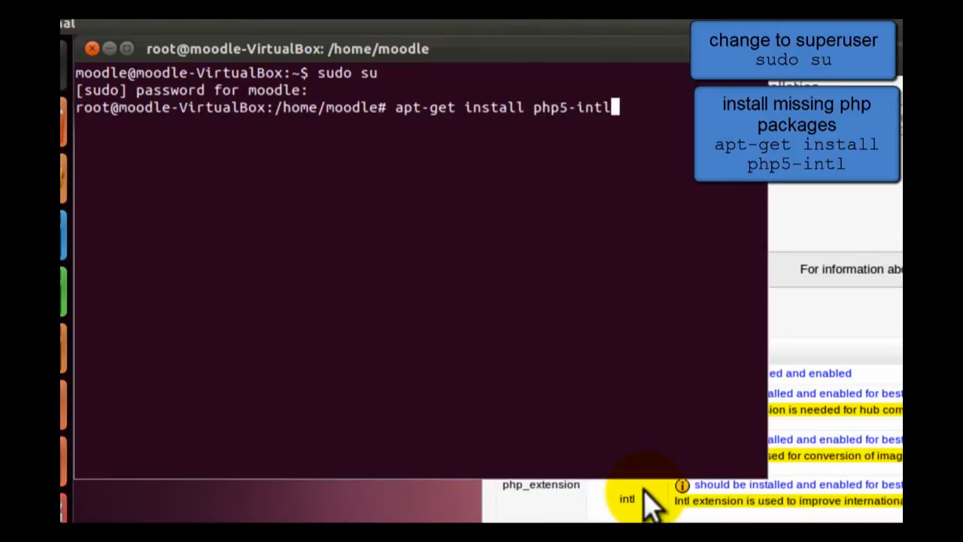
{"action": "key", "text": "Return"}
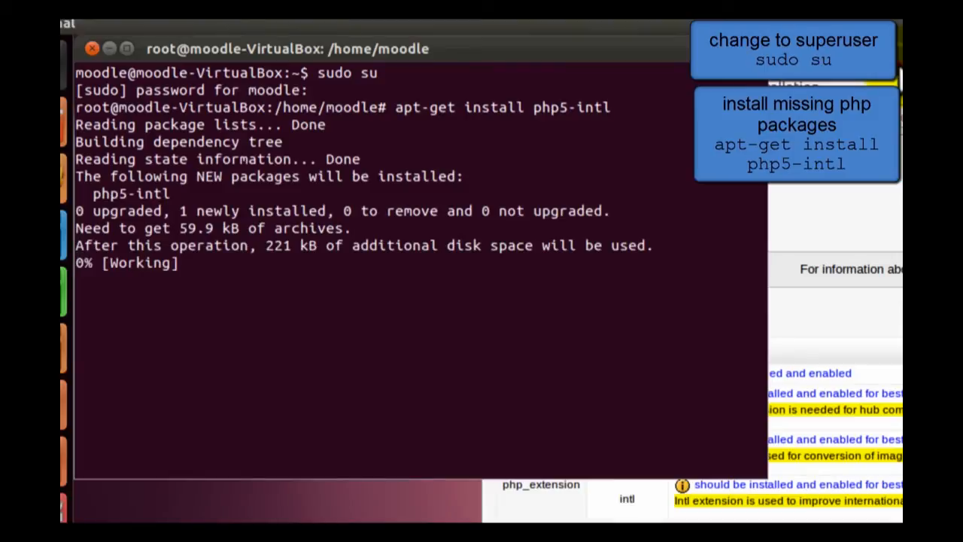
- Install the missing XML-RPC extension with sudo apt-get install php5-xmlrpc
{"action": "type", "text": "sudo apt-"}
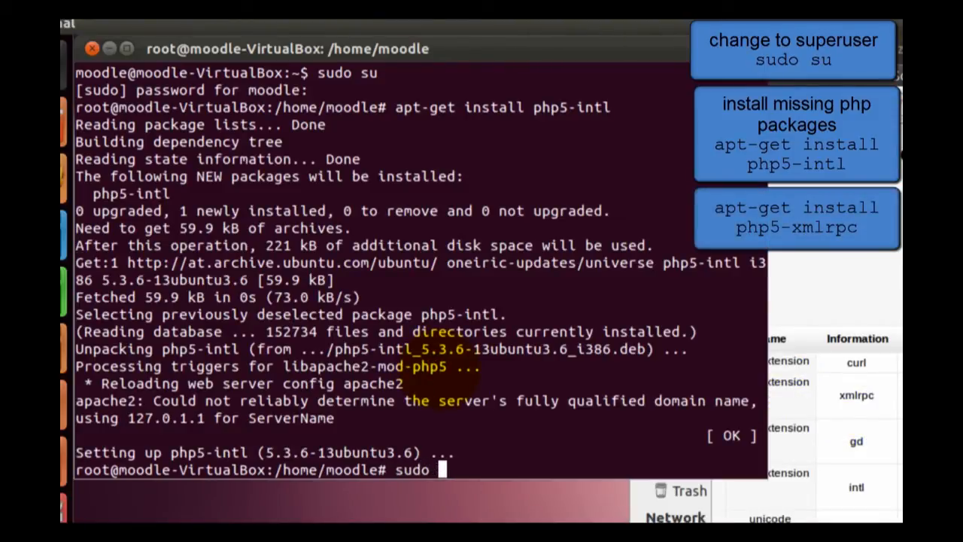
{"action": "type", "text": "get "}
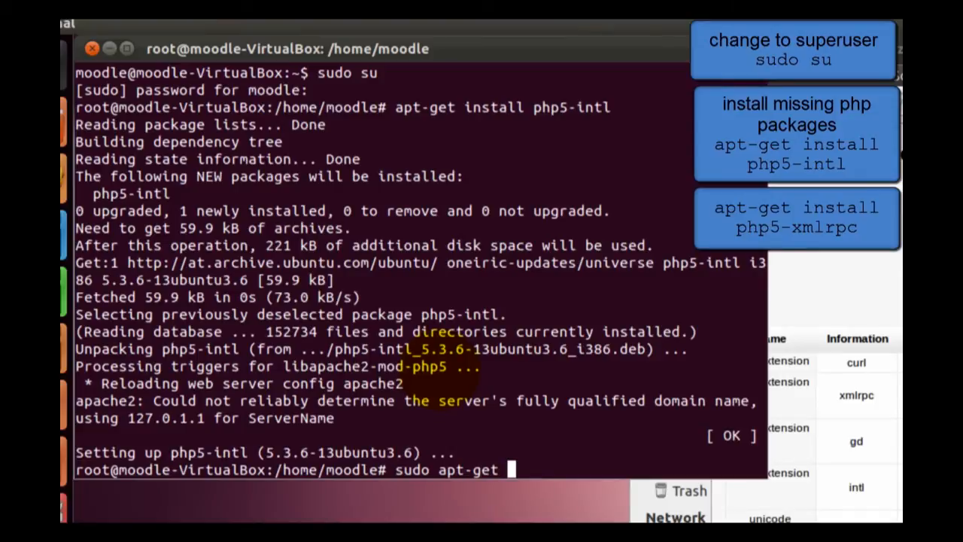
{"action": "type", "text": "install p"}
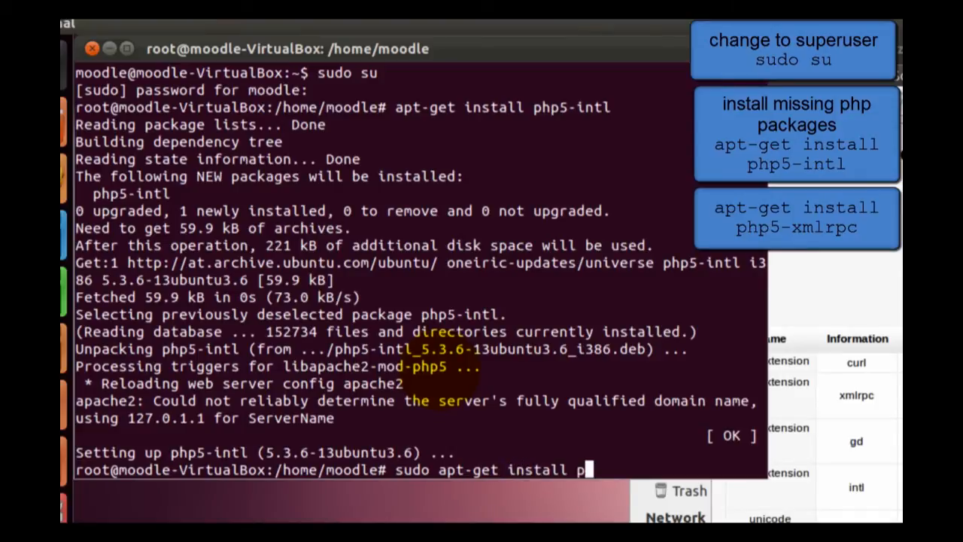
{"action": "type", "text": "hp5-xm"}
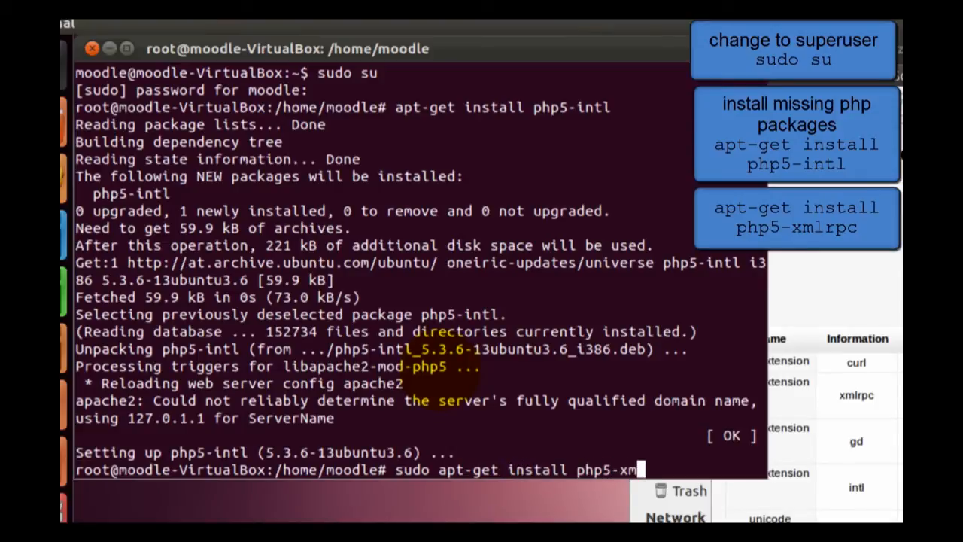
{"action": "type", "text": "lrpc"}
{"action": "key", "text": "Return"}
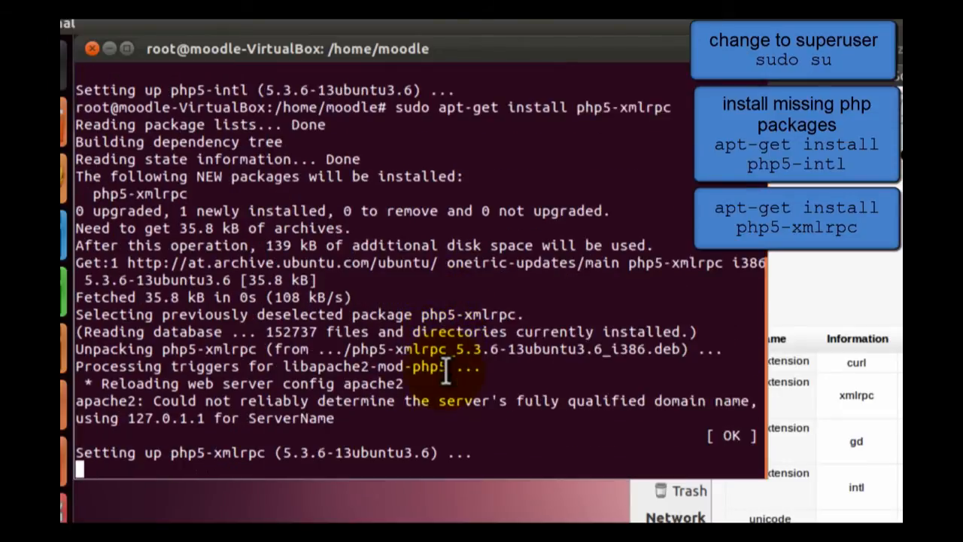
- Install the missing GD extension with sudo apt-get install php5-gd
{"action": "key", "text": "Up"}
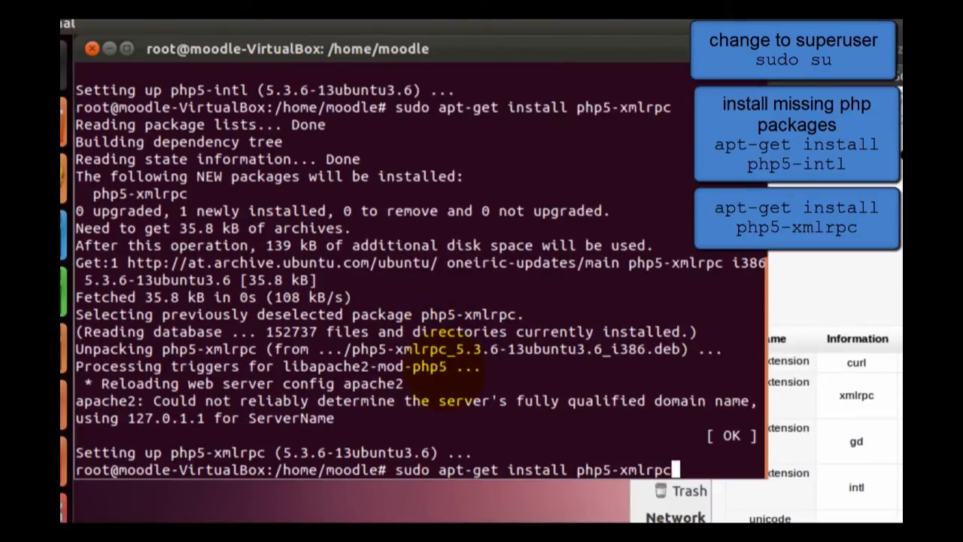
{"action": "key", "text": "BackSpace"}
{"action": "key", "text": "BackSpace"}
{"action": "key", "text": "BackSpace"}
{"action": "key", "text": "BackSpace"}
{"action": "key", "text": "BackSpace"}
{"action": "key", "text": "BackSpace"}
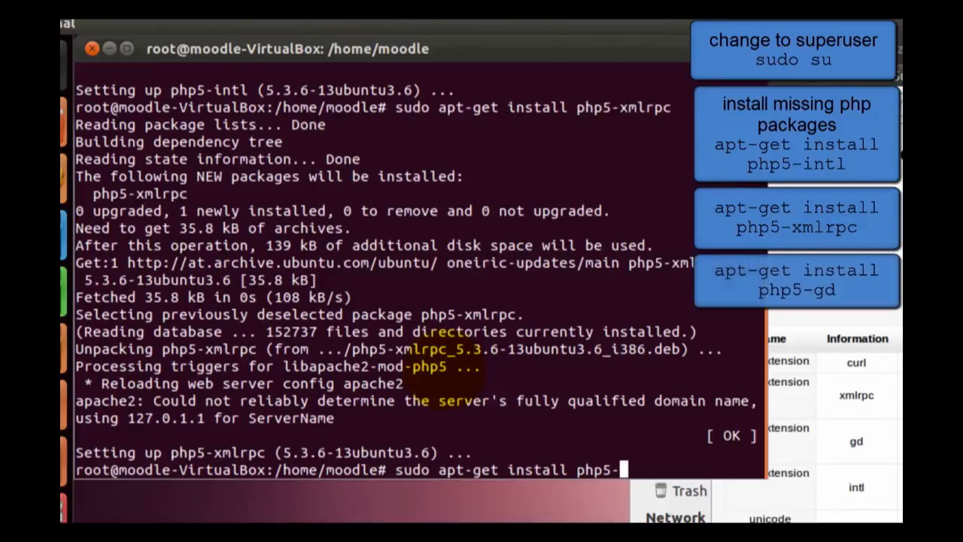
{"action": "type", "text": "gd"}
{"action": "key", "text": "Return"}
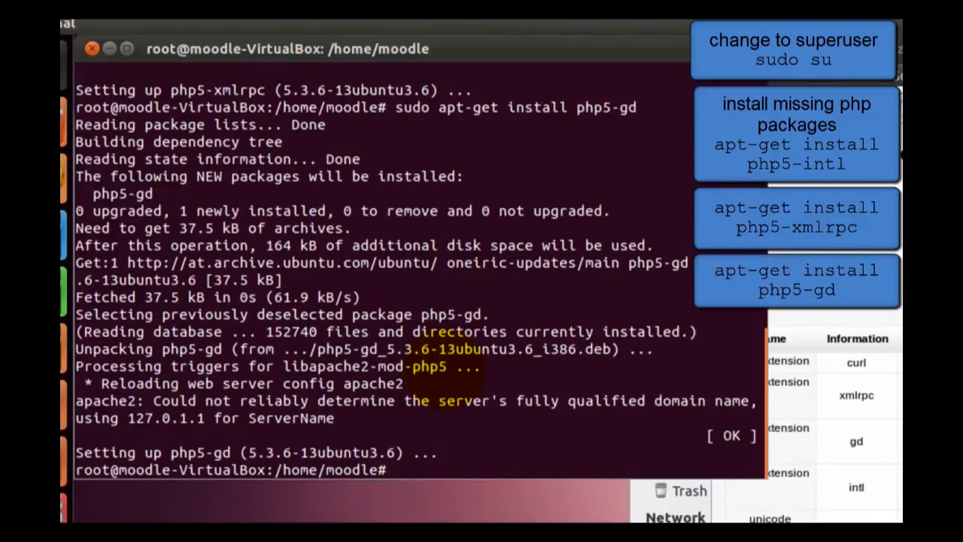
- Install the missing curl extension with sudo apt-get install php5-curl, agreeing to the additional packages
{"action": "key", "text": "Up"}
{"action": "key", "text": "BackSpace"}
{"action": "key", "text": "BackSpace"}
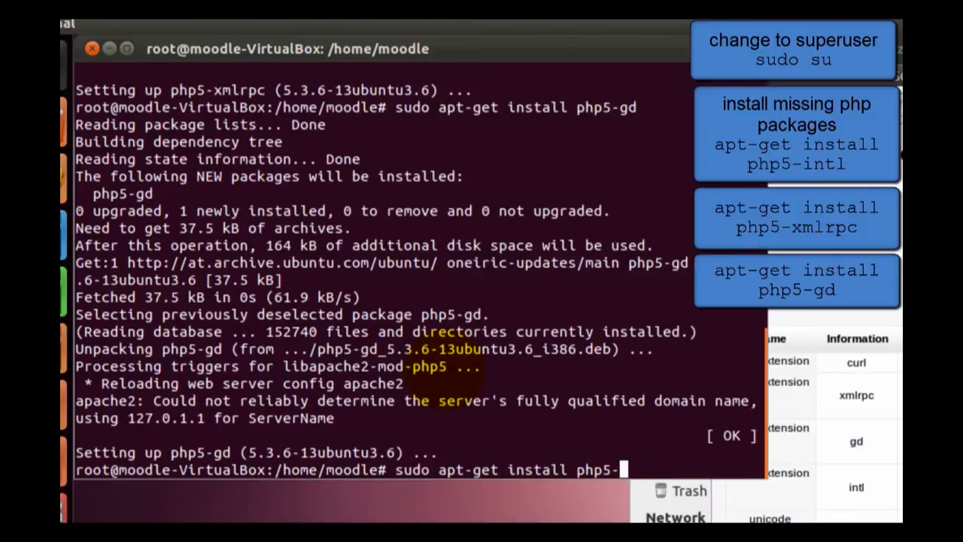
{"action": "type", "text": "curl"}
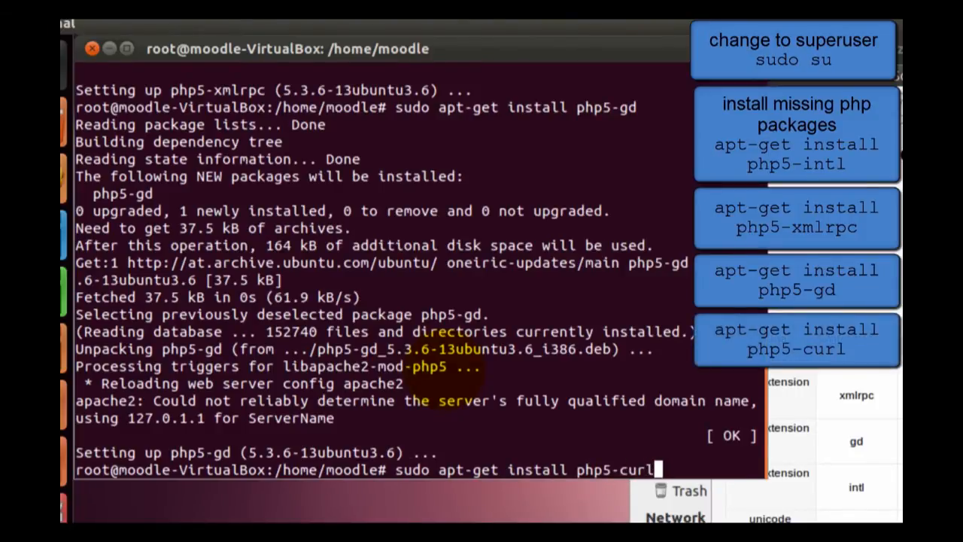
{"action": "key", "text": "Return"}
{"action": "type", "text": "y"}
{"action": "key", "text": "Return"}
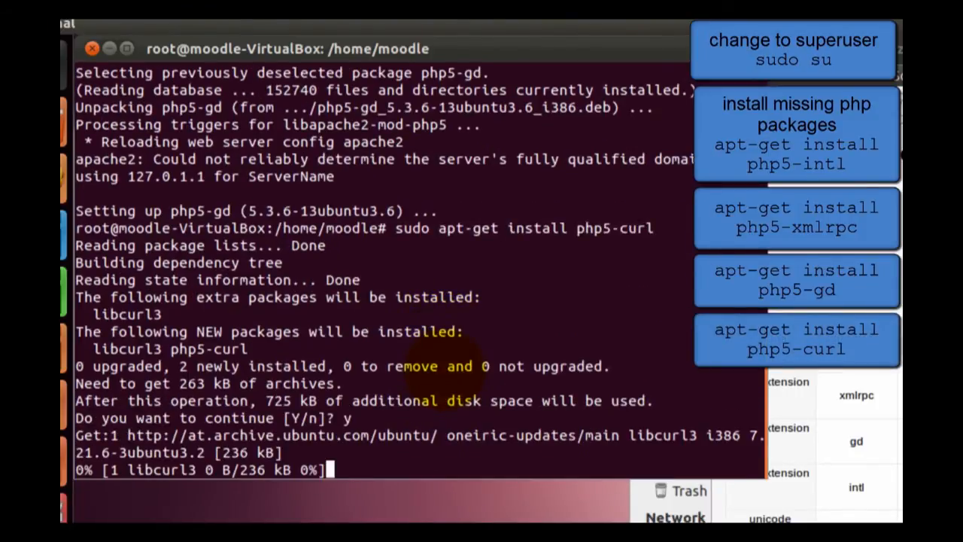
- Look at the Moodle server checks in the browser and run the php5-curl installation again in the Terminal
{"action": "key", "text": "alt+Tab"}
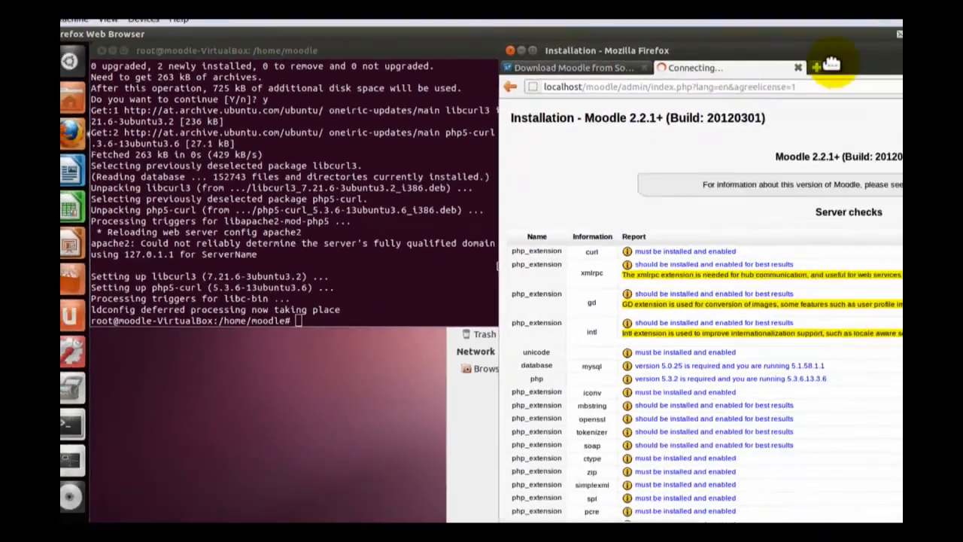
{"action": "left_click_drag", "start_coordinate": [830, 62], "coordinate": [719, 60]}
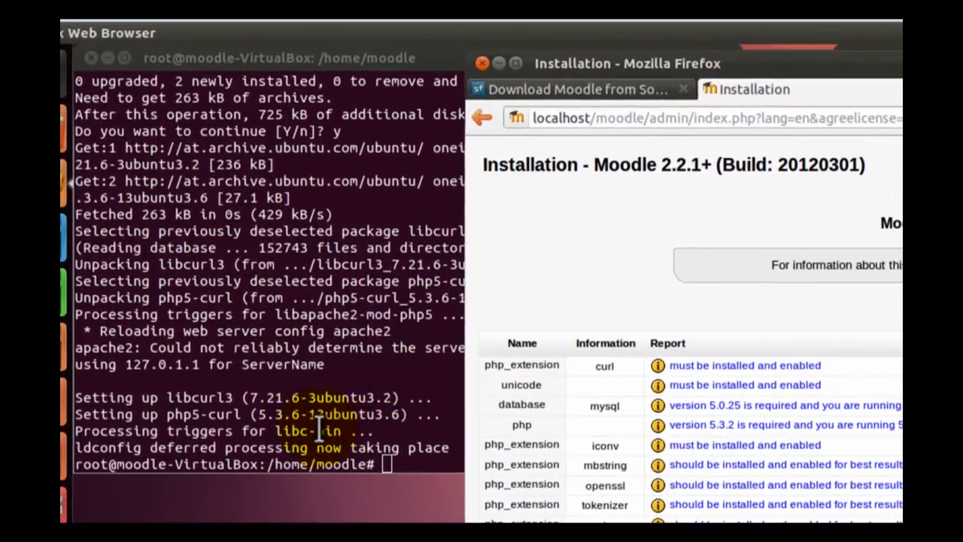
{"action": "left_click", "coordinate": [301, 252]}
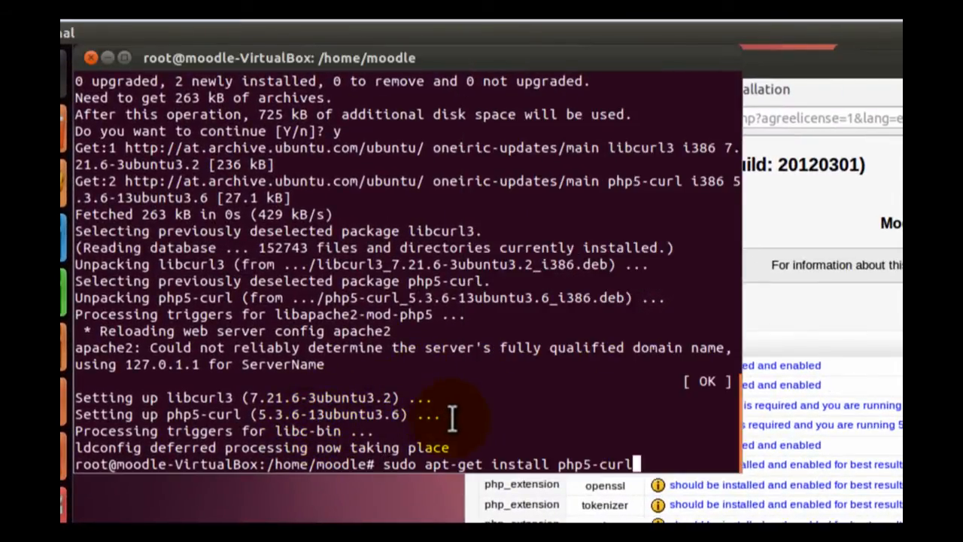
{"action": "key", "text": "Return"}
- Restart the web server with service apache2 restart
{"action": "type", "text": "service apache2 restart"}
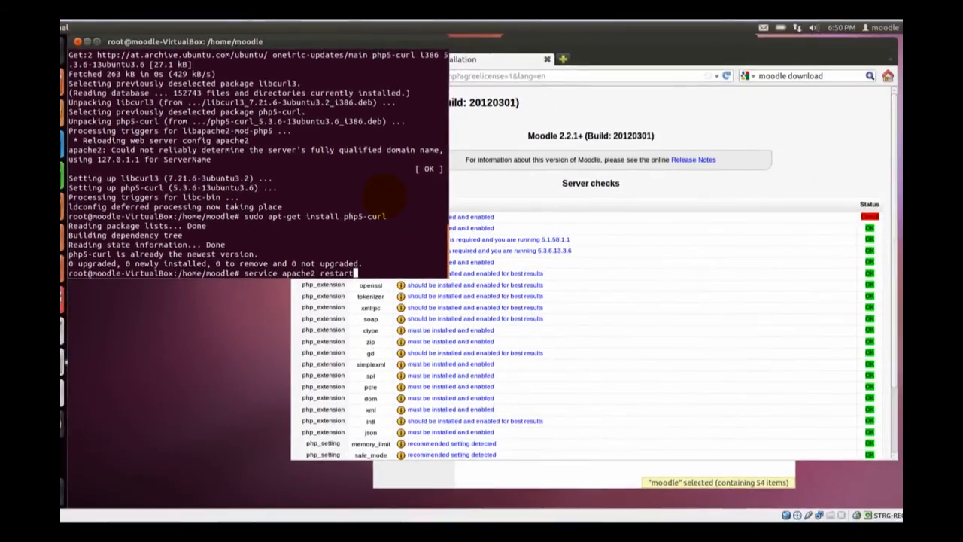
{"action": "key", "text": "Return"}
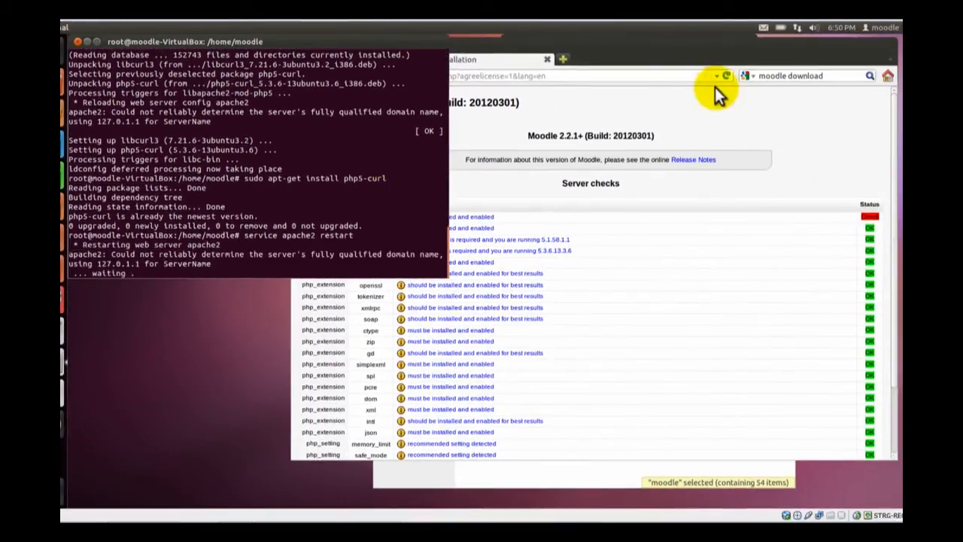
- Reload the Moodle server checks page and continue the installation to the administrator account setup
{"action": "left_click", "coordinate": [726, 75]}
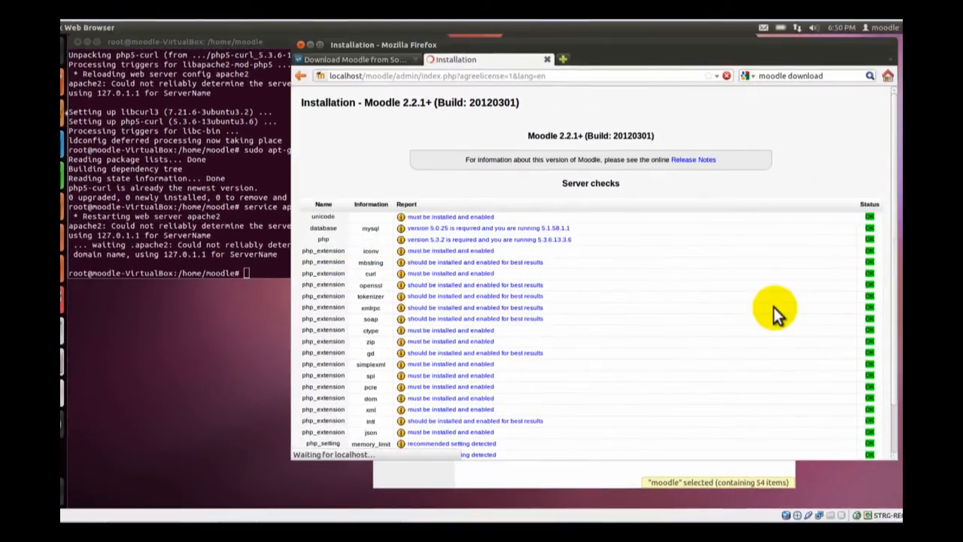
{"action": "scroll", "coordinate": [773, 307], "scroll_direction": "down", "scroll_amount": 3}
{"action": "left_click", "coordinate": [591, 449]}
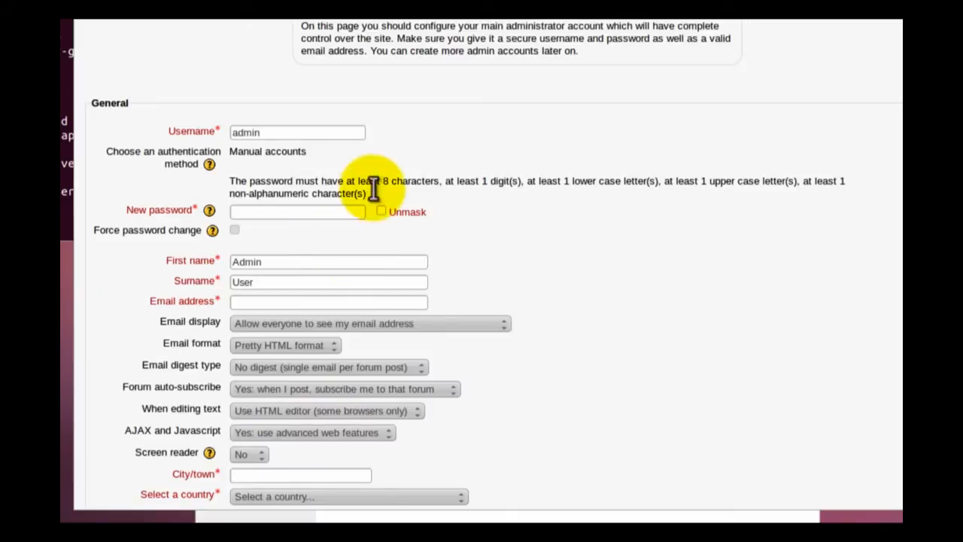
- Unmask the New password field of the administrator account and enter a password that meets the stated password rules
{"action": "left_click", "coordinate": [286, 214]}
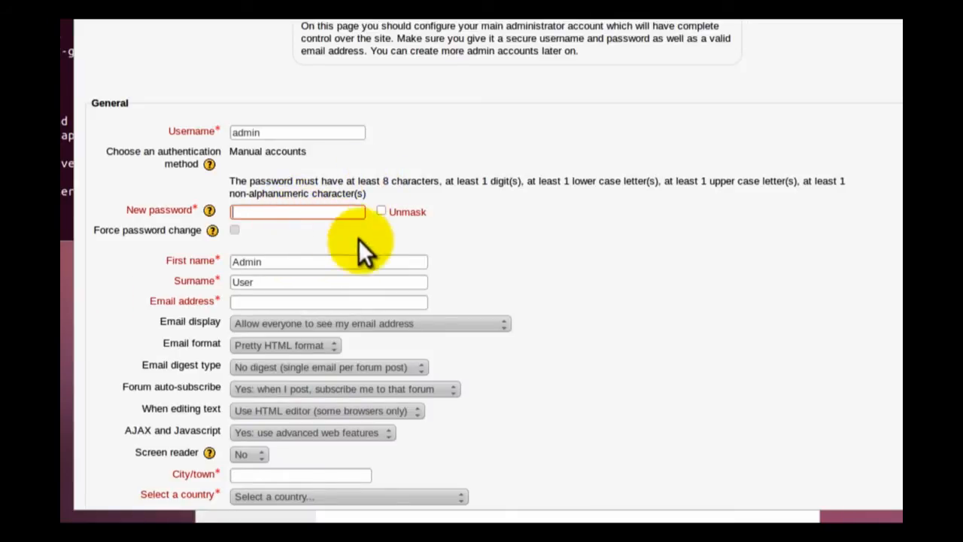
{"action": "left_click", "coordinate": [286, 214]}
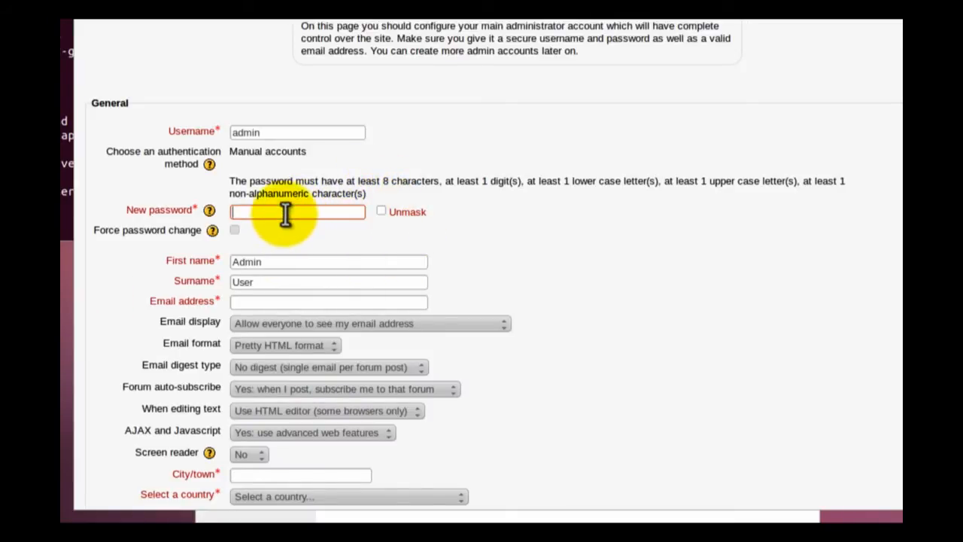
{"action": "left_click", "coordinate": [228, 179]}
{"action": "left_click_drag", "start_coordinate": [260, 179], "coordinate": [382, 191]}
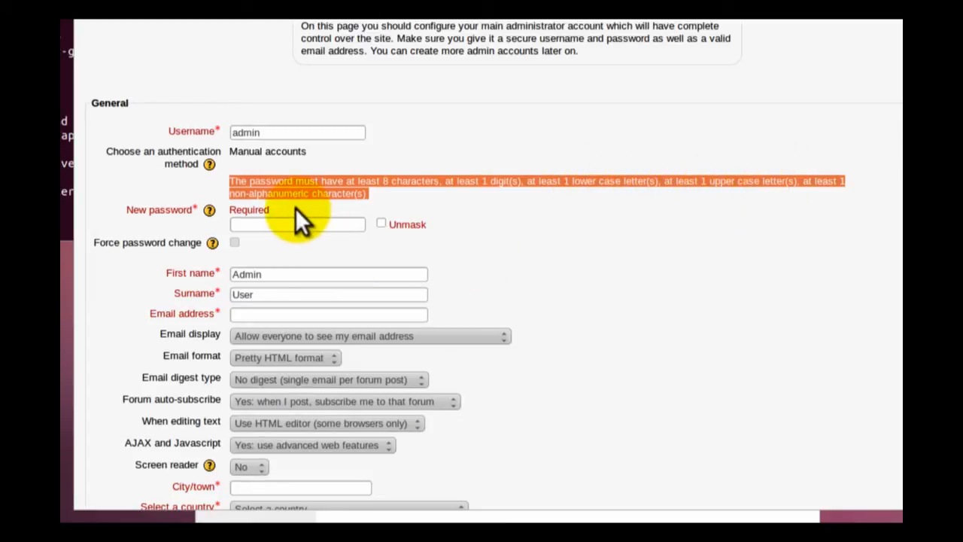
{"action": "left_click", "coordinate": [381, 223]}
{"action": "left_click", "coordinate": [350, 226]}
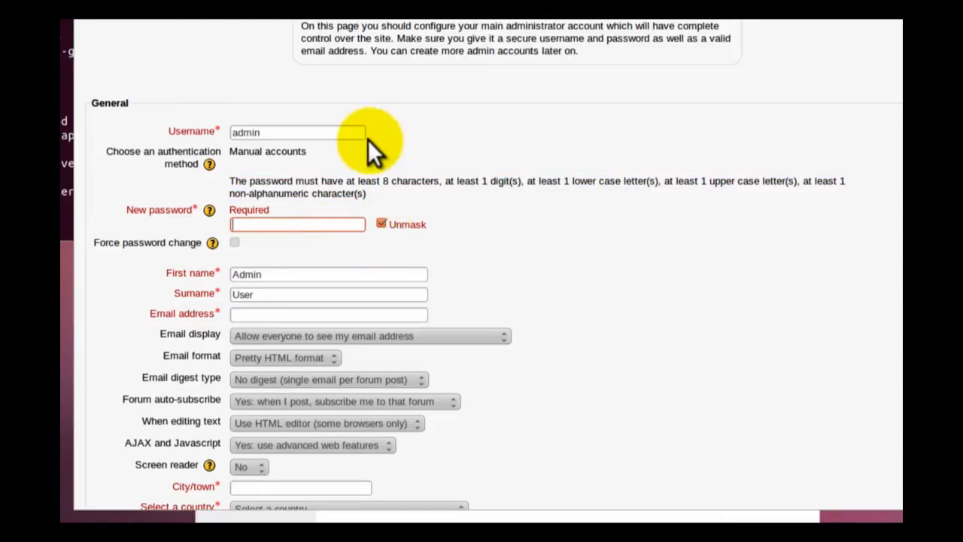
{"action": "type", "text": "123456A_"}
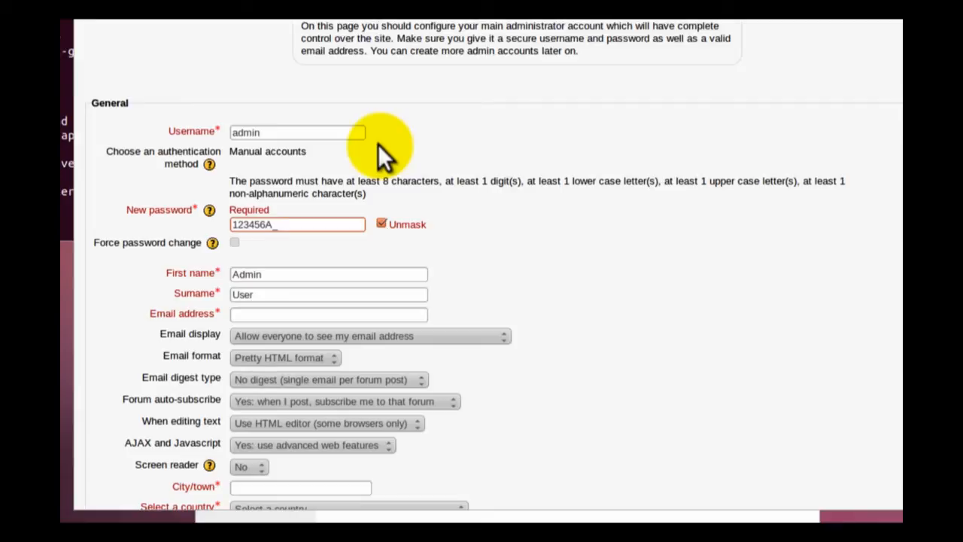
- Enter the administrator's email address and set the city/town to vienna
{"action": "left_click", "coordinate": [303, 315]}
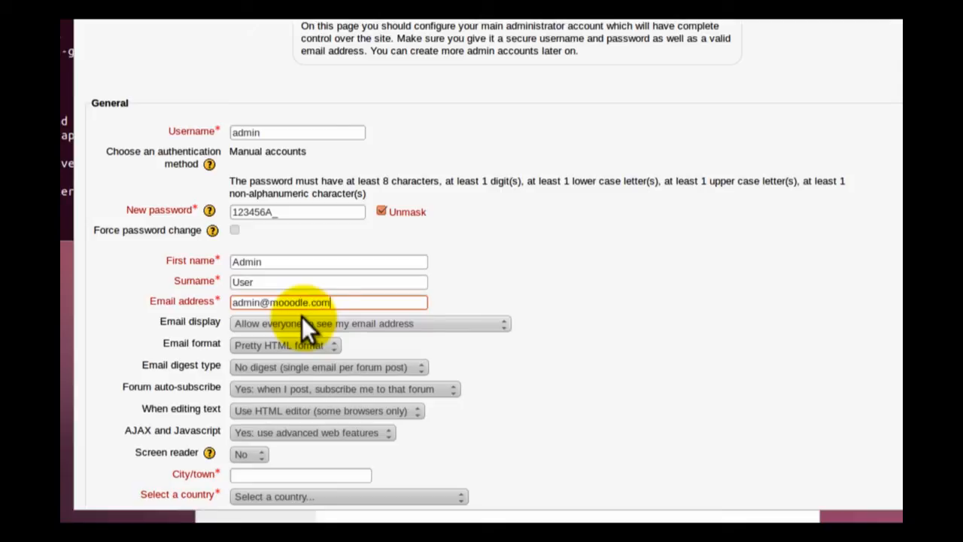
{"action": "scroll", "coordinate": [302, 316], "scroll_direction": "down", "scroll_amount": 3}
{"action": "left_click", "coordinate": [293, 340]}
{"action": "type", "text": "vienna"}
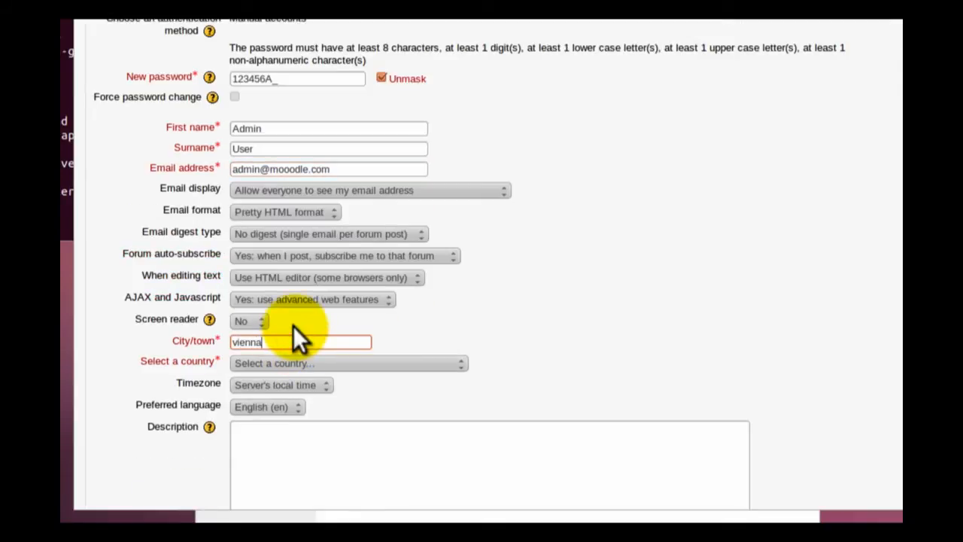
- Set the administrator's country to Austria and submit the profile to reach the front page settings
{"action": "left_click", "coordinate": [323, 365]}
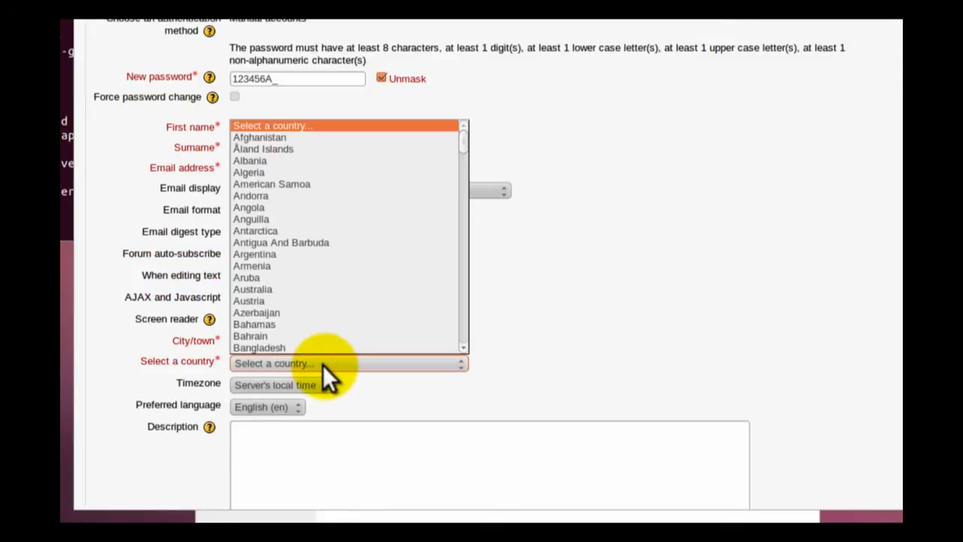
{"action": "type", "text": "aus"}
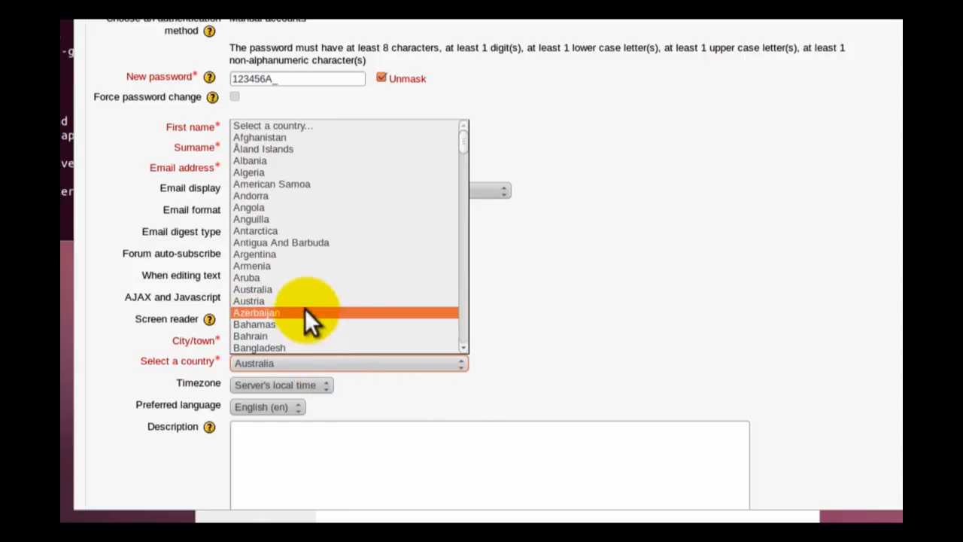
{"action": "left_click", "coordinate": [305, 301]}
{"action": "scroll", "coordinate": [573, 320], "scroll_direction": "down", "scroll_amount": 5}
{"action": "scroll", "coordinate": [573, 320], "scroll_direction": "down", "scroll_amount": 6}
{"action": "left_click", "coordinate": [266, 457]}
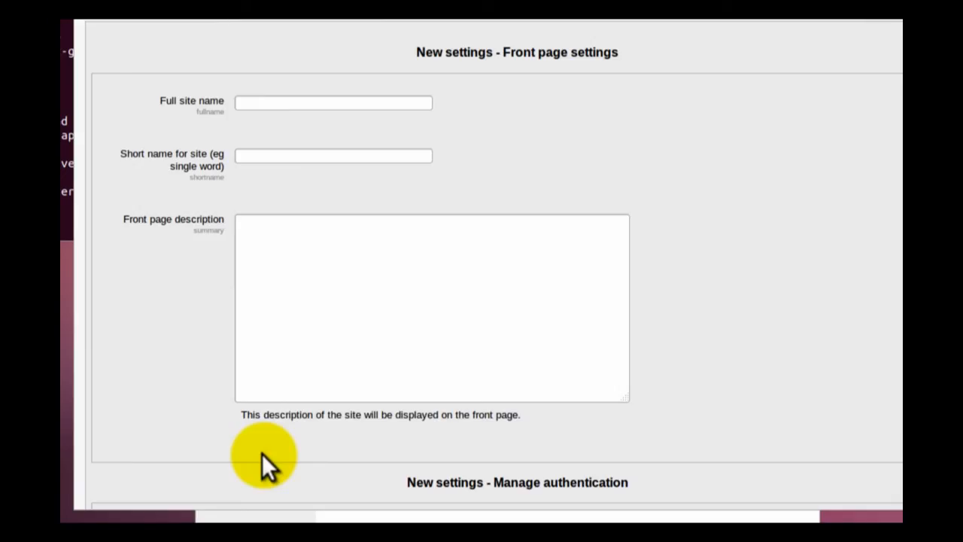
- Set the full site name to "moodle local" and the short name to "moodle", and save the front page settings
{"action": "left_click", "coordinate": [271, 103]}
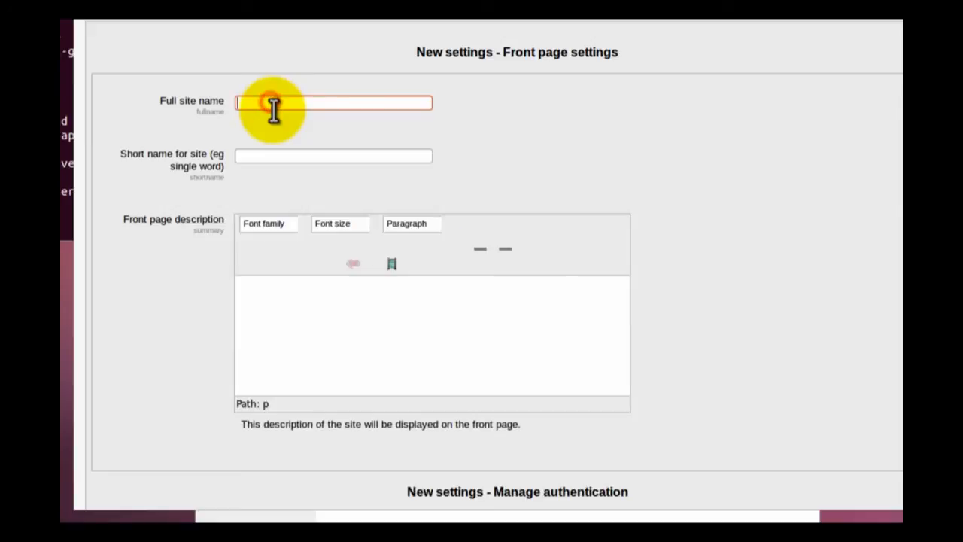
{"action": "type", "text": "moodle local"}
{"action": "left_click", "coordinate": [267, 154]}
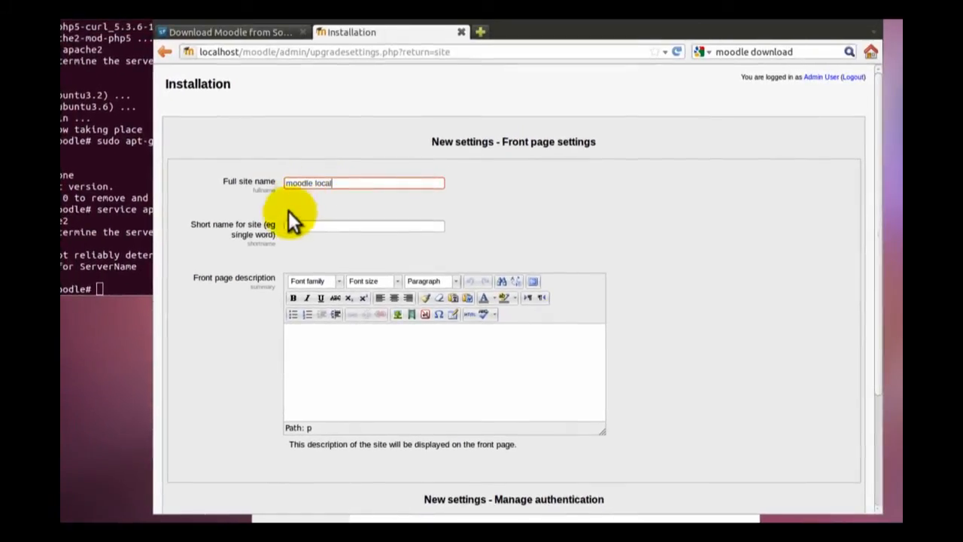
{"action": "type", "text": "m"}
{"action": "type", "text": "oodle"}
{"action": "key", "text": "Return"}
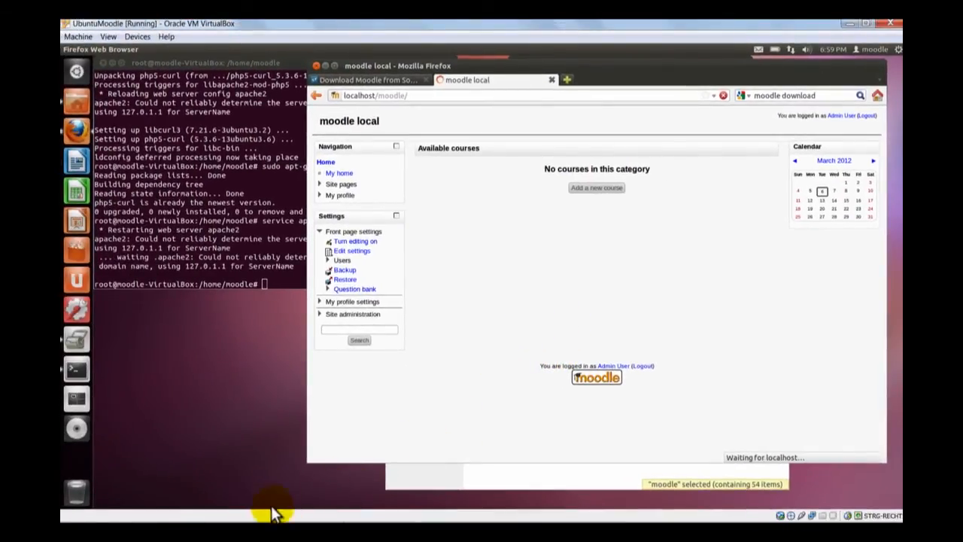
- Switch to Firefox on the host computer and open localhost:1080/moodle
{"action": "left_click", "coordinate": [259, 518]}
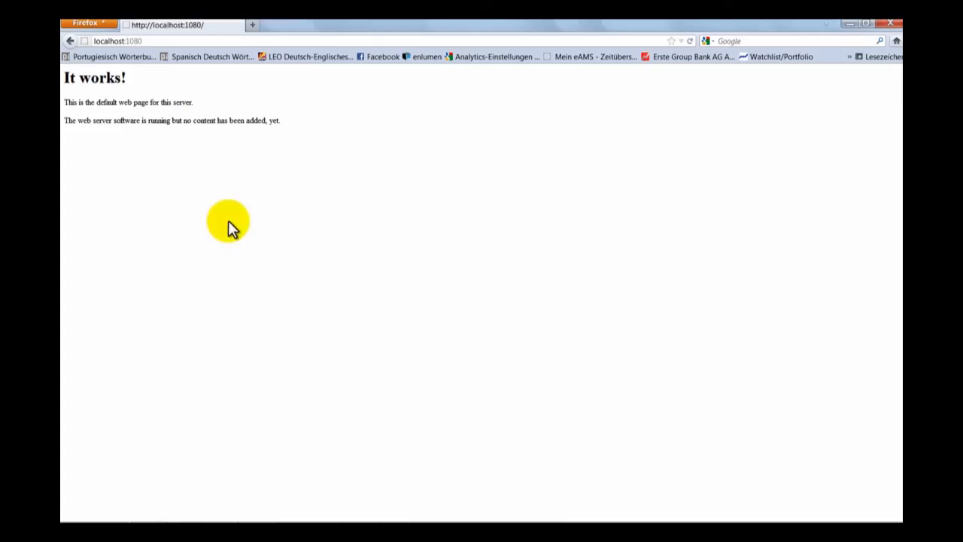
{"action": "left_click", "coordinate": [234, 40]}
{"action": "left_click", "coordinate": [234, 40]}
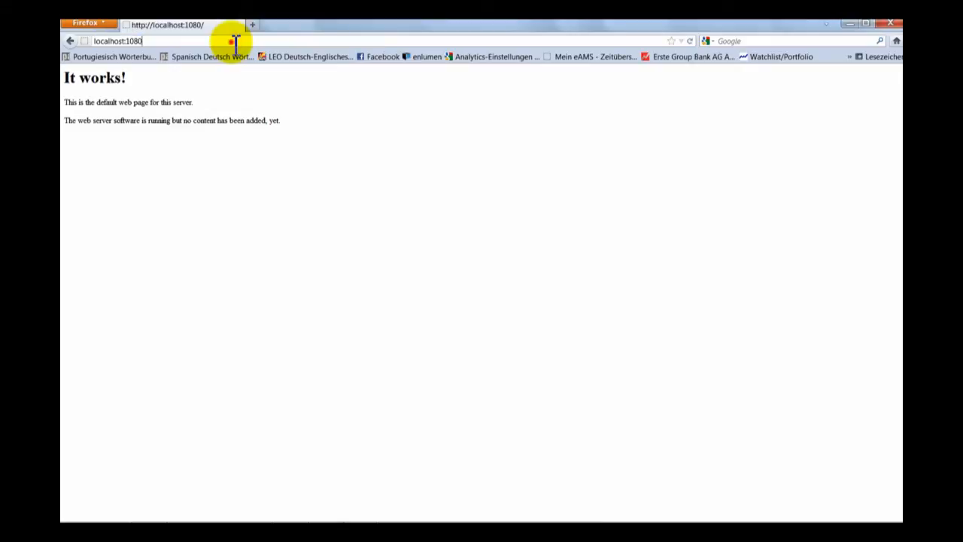
{"action": "type", "text": "/"}
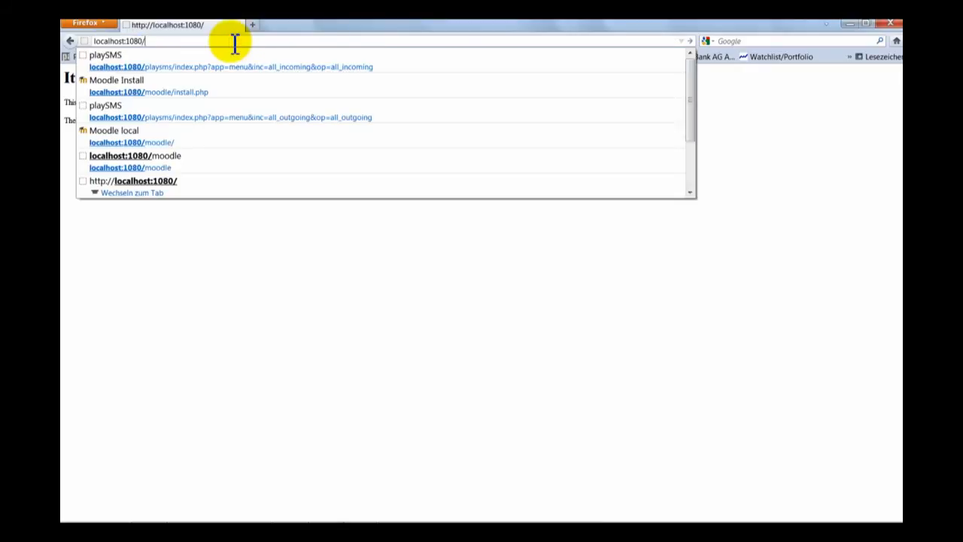
{"action": "type", "text": "moodle"}
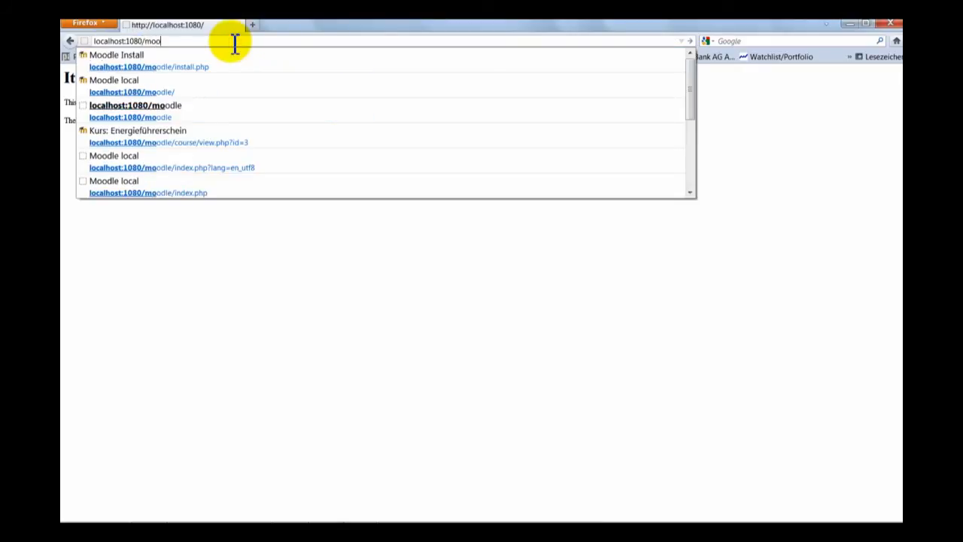
{"action": "key", "text": "Return"}
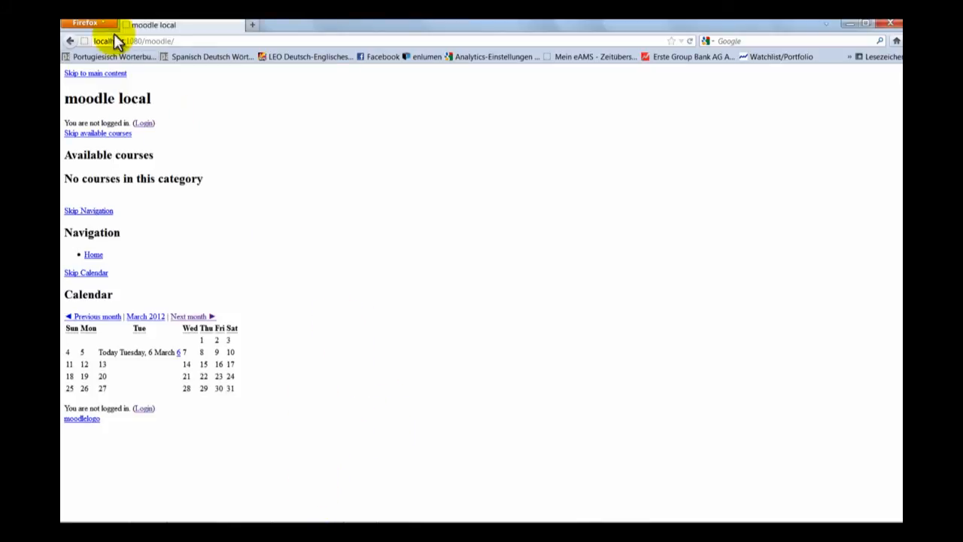
- Highlight the localhost:1080 host and port in the host browser's address
{"action": "left_click_drag", "start_coordinate": [141, 41], "coordinate": [134, 42]}
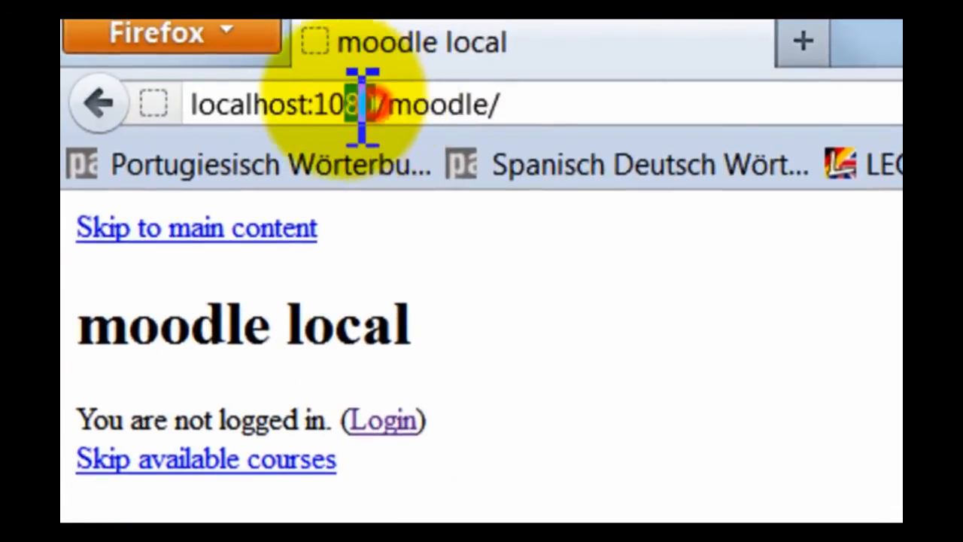
{"action": "left_click_drag", "start_coordinate": [362, 105], "coordinate": [191, 105]}
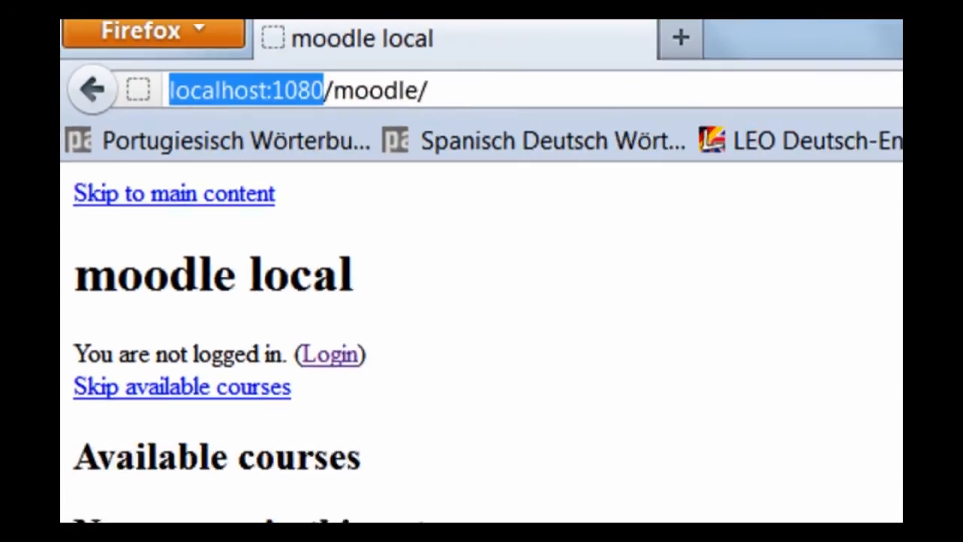
- Switch to the UbuntuMoodle virtual machine and open config.php from /var/www/moodle in gedit
{"action": "left_click", "coordinate": [377, 485]}
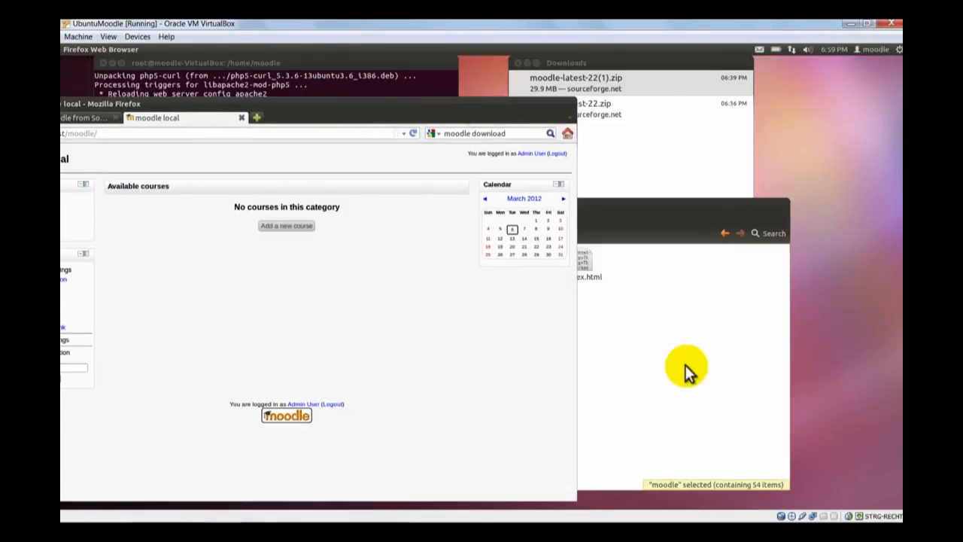
{"action": "left_click", "coordinate": [685, 364]}
{"action": "double_click", "coordinate": [498, 269]}
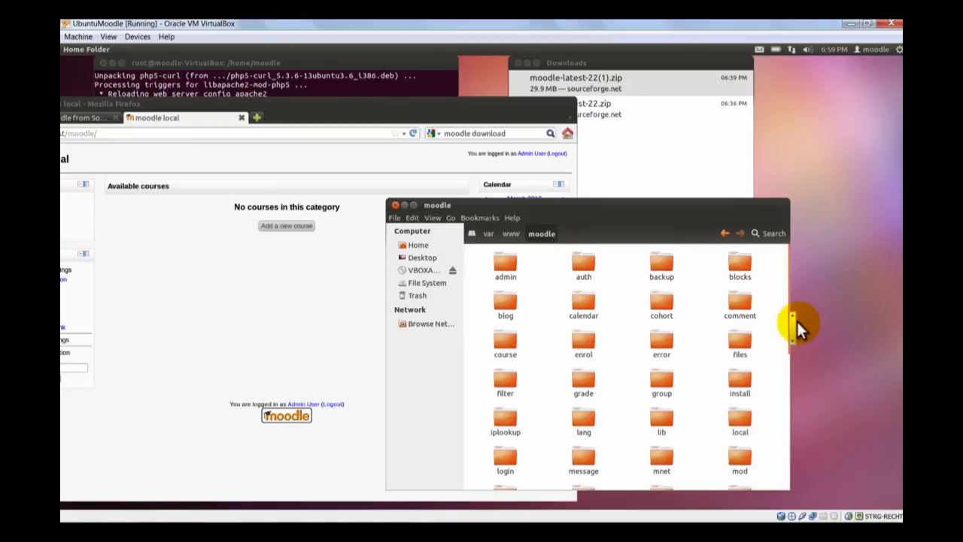
{"action": "scroll", "coordinate": [789, 322], "scroll_direction": "down", "scroll_amount": 5}
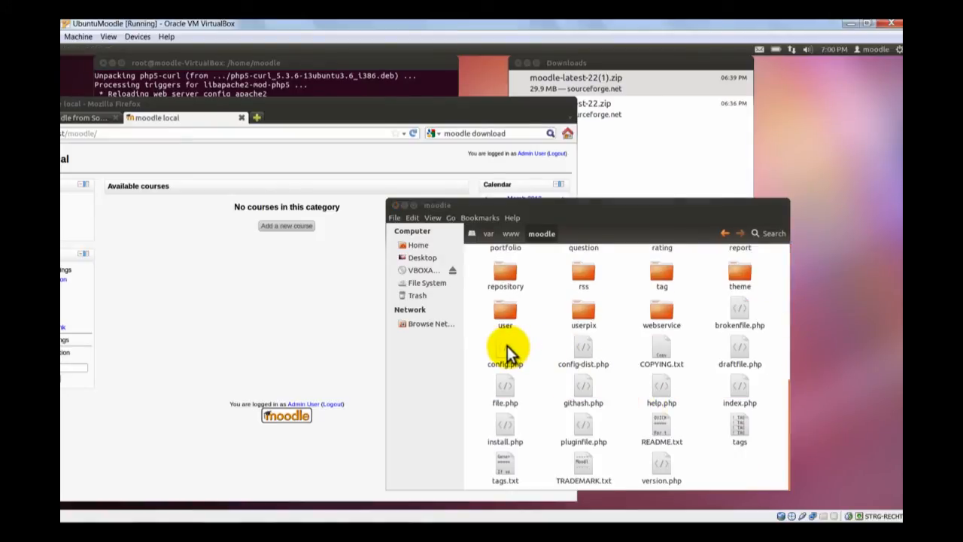
{"action": "right_click", "coordinate": [506, 346]}
{"action": "left_click", "coordinate": [604, 146]}
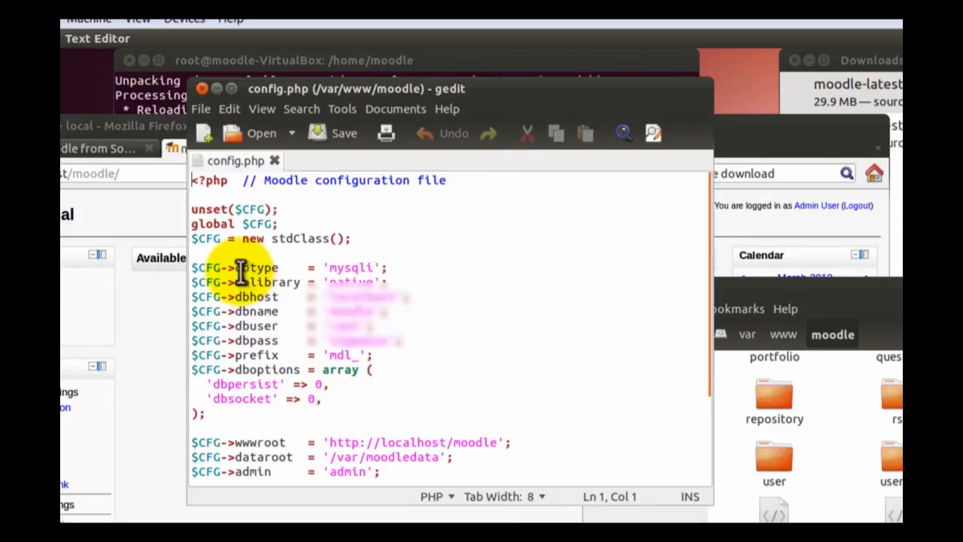
{"action": "scroll", "coordinate": [248, 398], "scroll_direction": "down", "scroll_amount": 1}
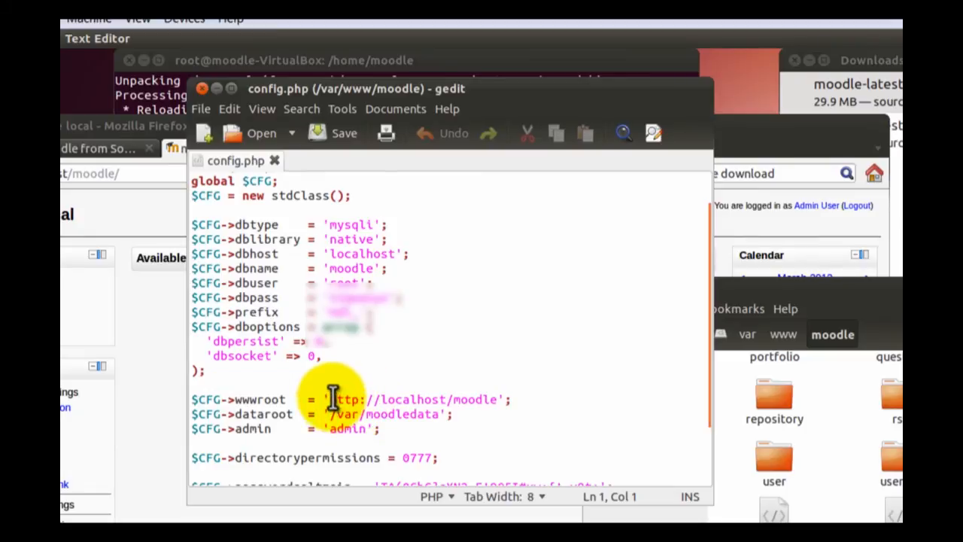
{"action": "left_click", "coordinate": [447, 399]}
{"action": "type", "text": ":1080"}
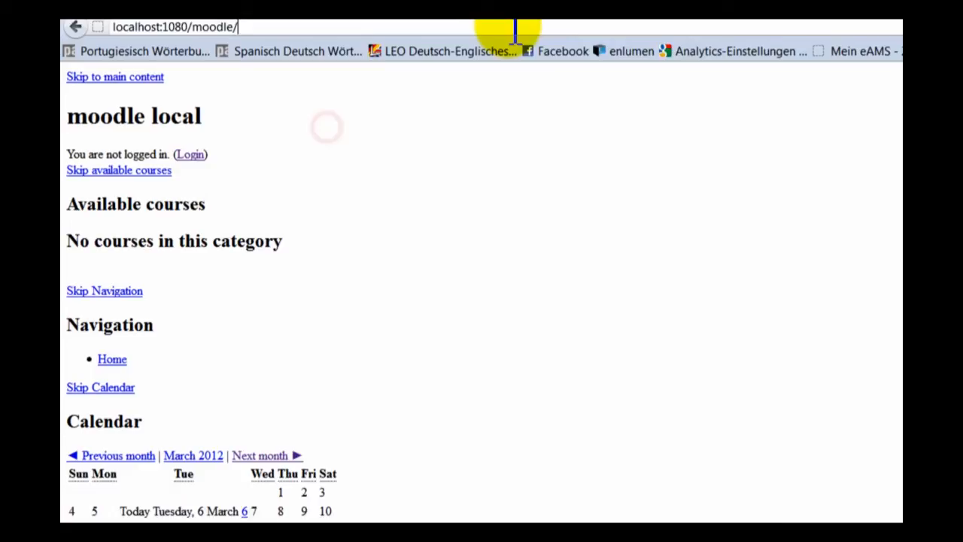
{"action": "key", "text": "Return"}
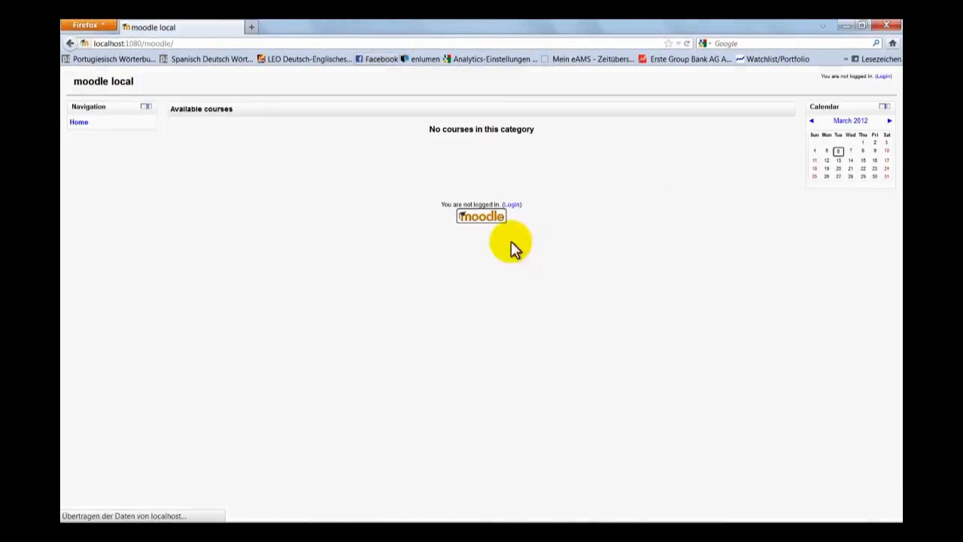
- Try opening localhost:1080/moodle in the virtual machine's Firefox, and bring config.php back to the front in gedit
{"action": "left_click", "coordinate": [365, 485]}
{"action": "left_click_drag", "start_coordinate": [376, 84], "coordinate": [688, 96]}
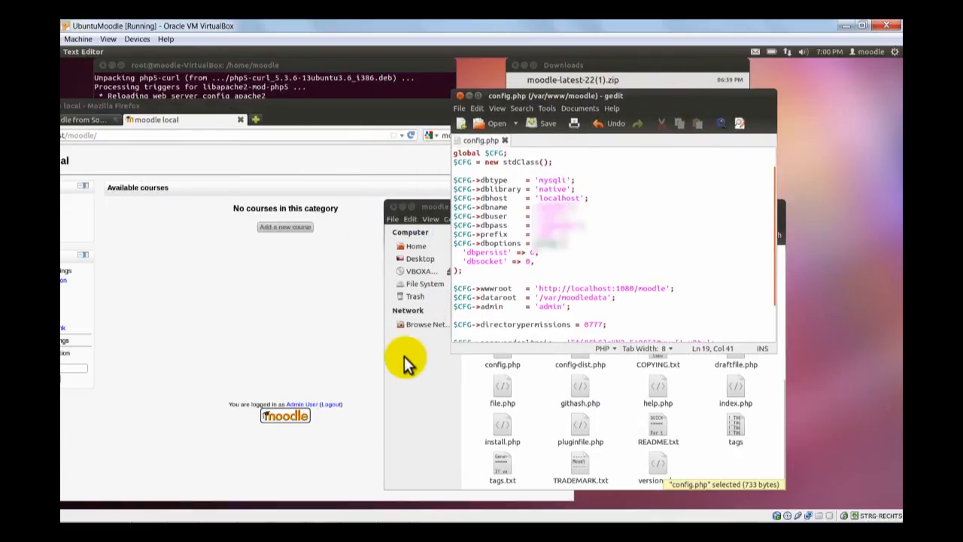
{"action": "left_click", "coordinate": [320, 105]}
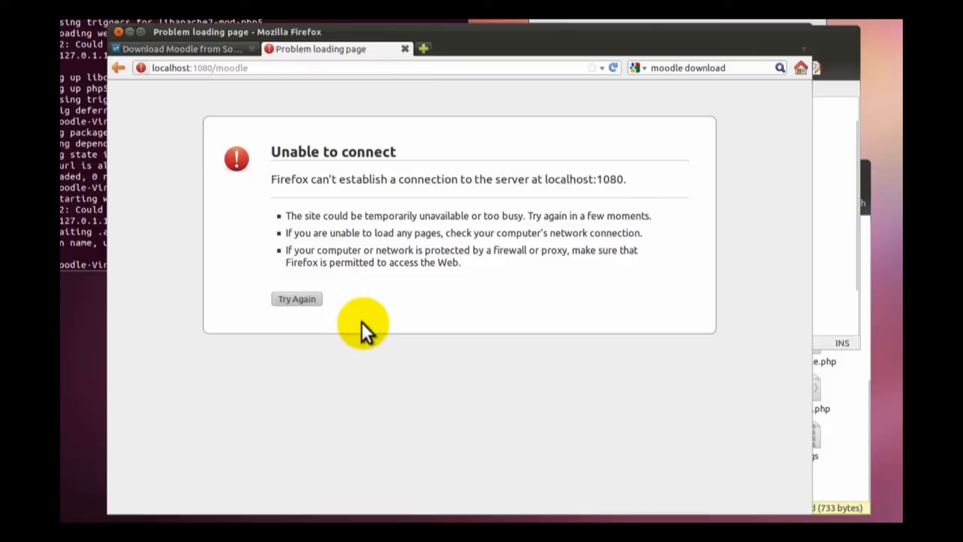
{"action": "left_click", "coordinate": [840, 201]}
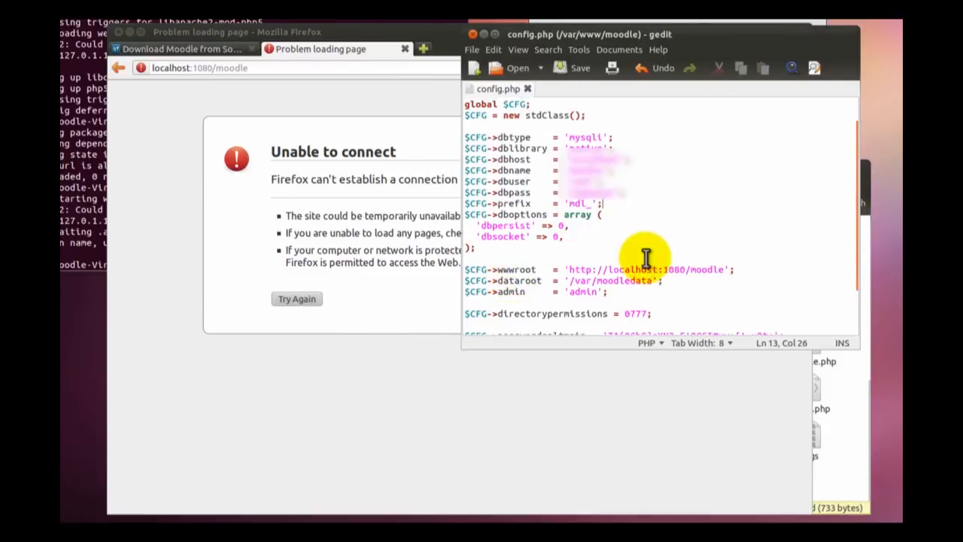